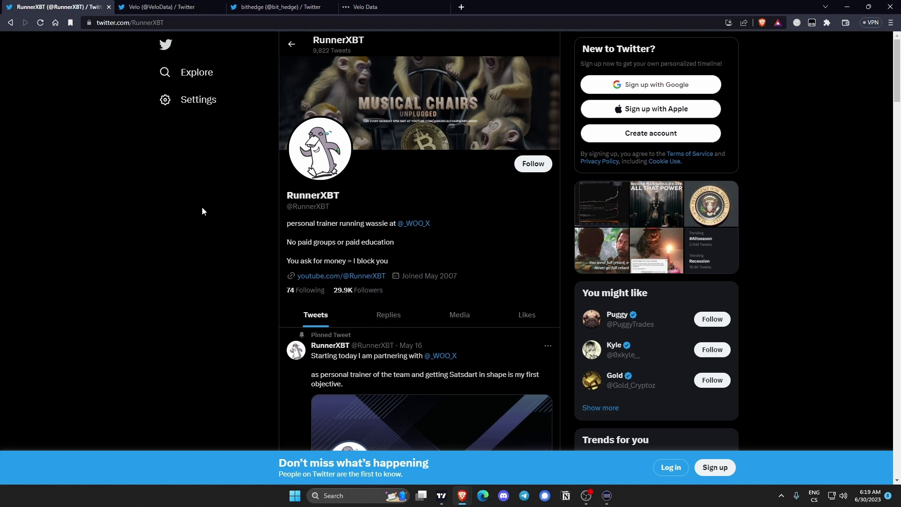
# Switch to the Velo Twitter profile and select the 'VeloData' part of its web address
pyautogui.click(167, 12)
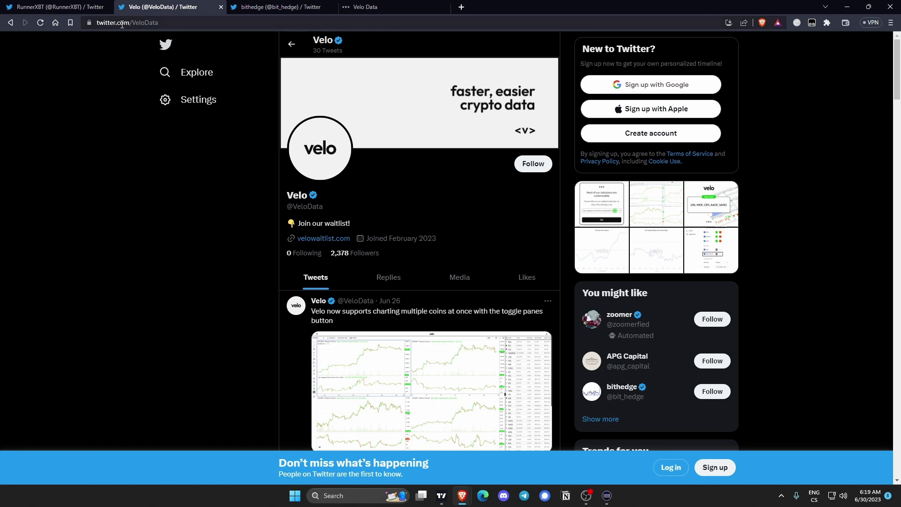
pyautogui.click(150, 23)
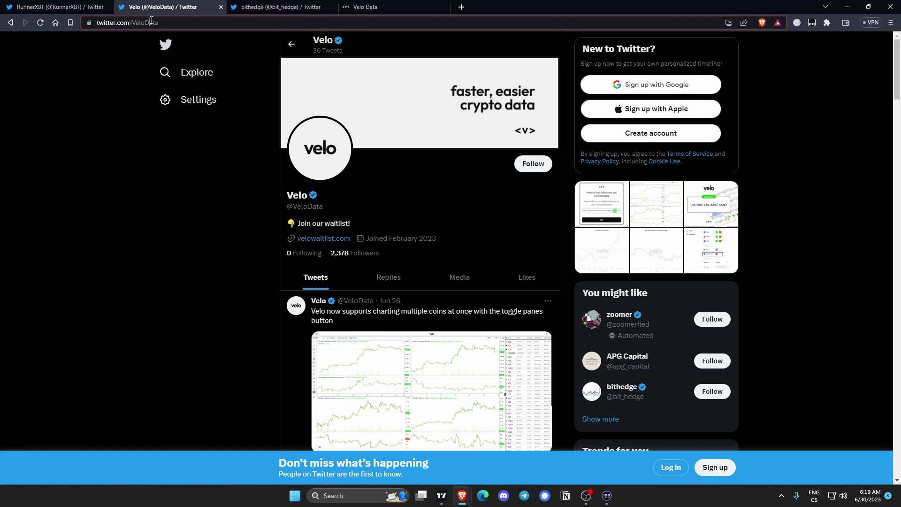
pyautogui.click(142, 24)
pyautogui.doubleClick(167, 23)
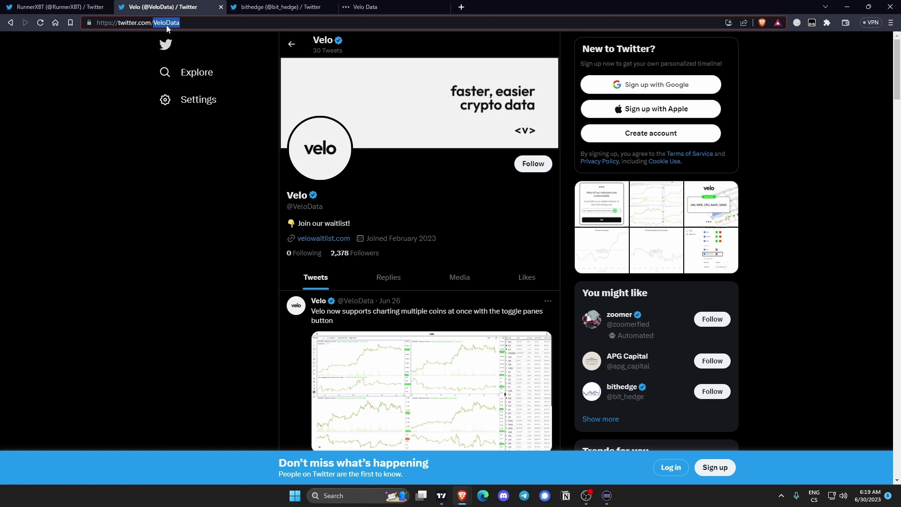
# Close the Velo profile and both trader profile tabs, leaving only the Velo Data chart page
pyautogui.click(221, 7)
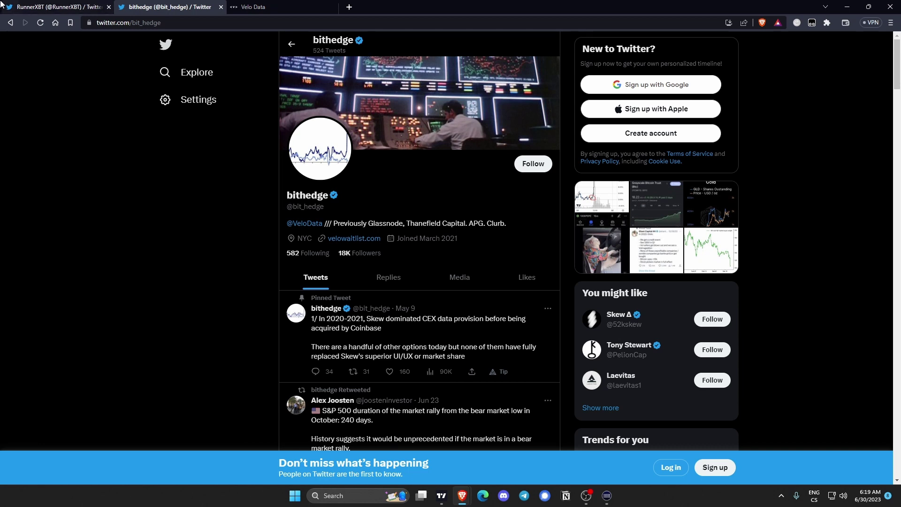
pyautogui.click(108, 6)
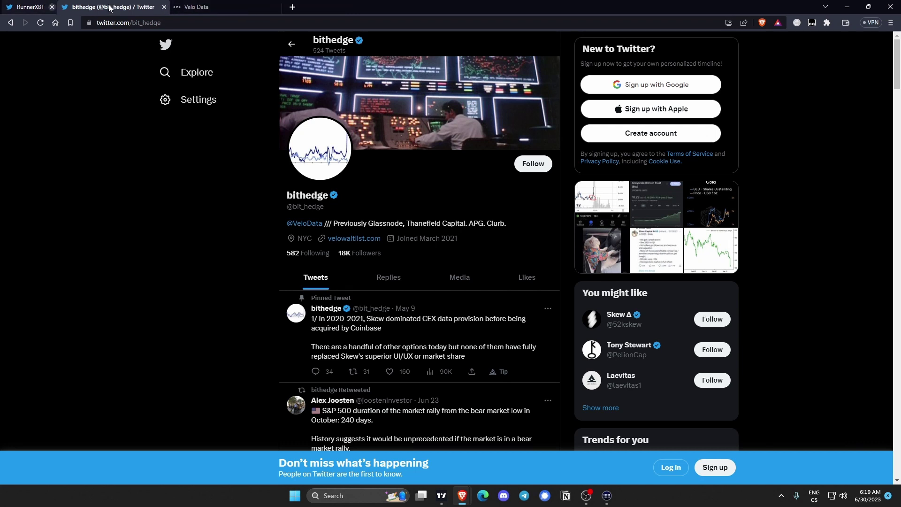
pyautogui.click(109, 7)
pyautogui.click(22, 44)
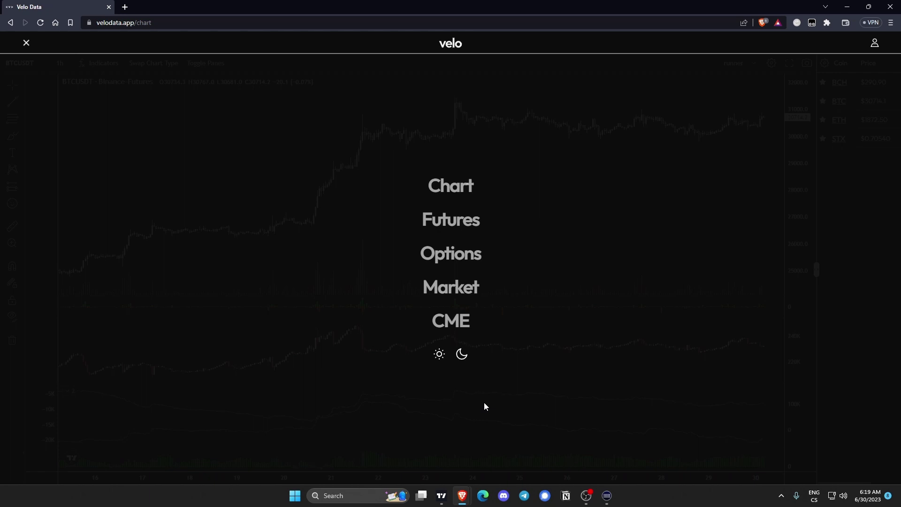
# Try the light theme, return to the dark theme, and glance at the site menu
pyautogui.click(439, 355)
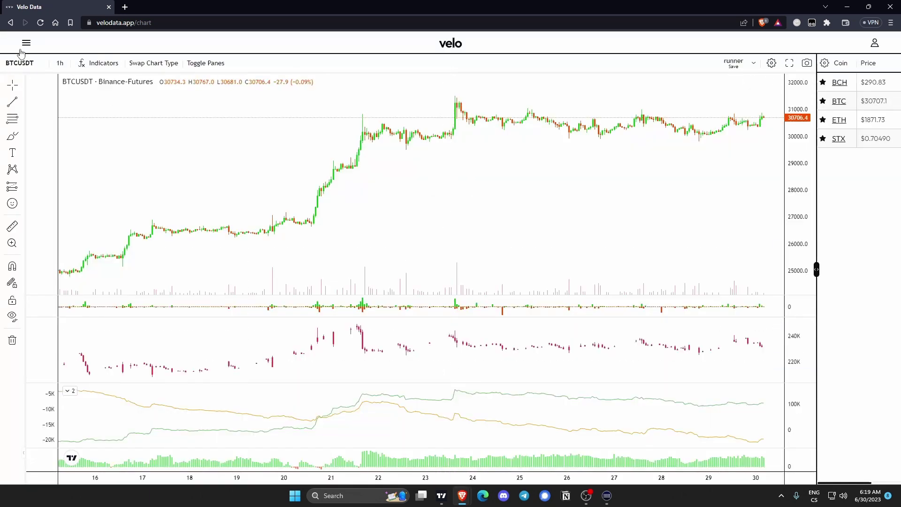
pyautogui.click(461, 354)
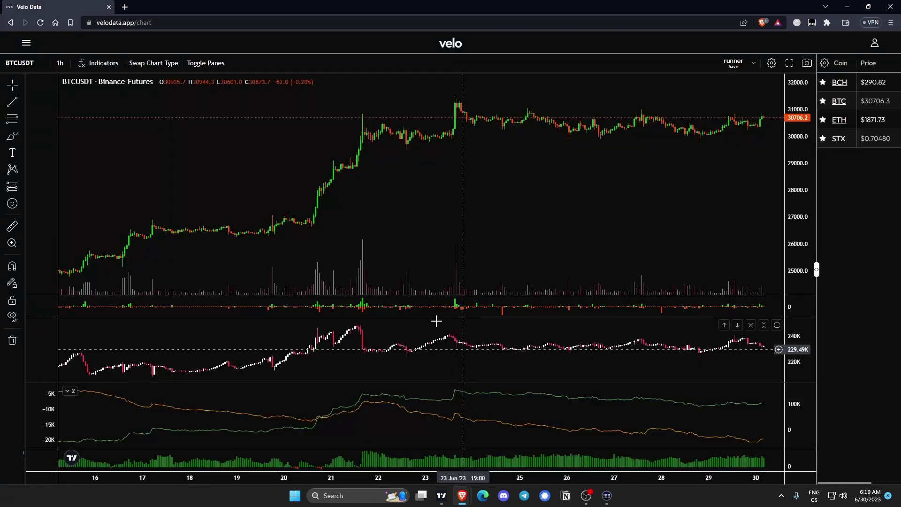
pyautogui.click(33, 45)
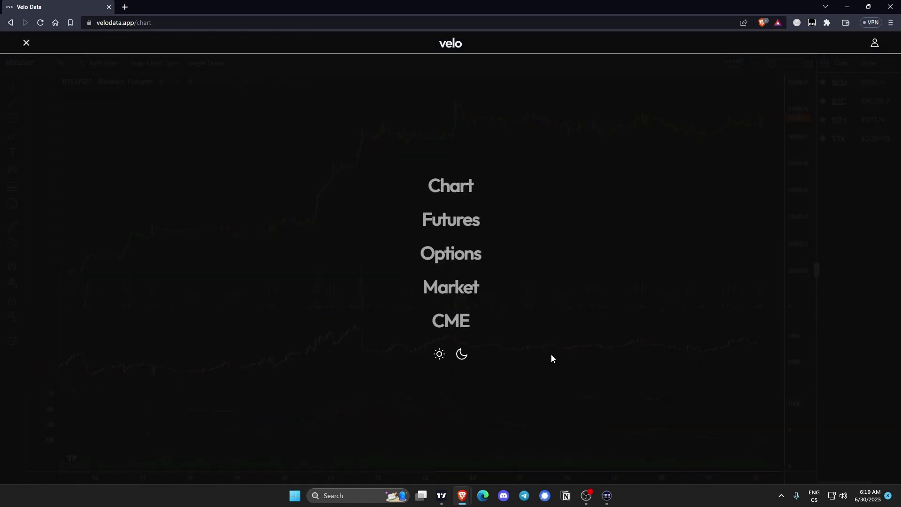
pyautogui.click(860, 98)
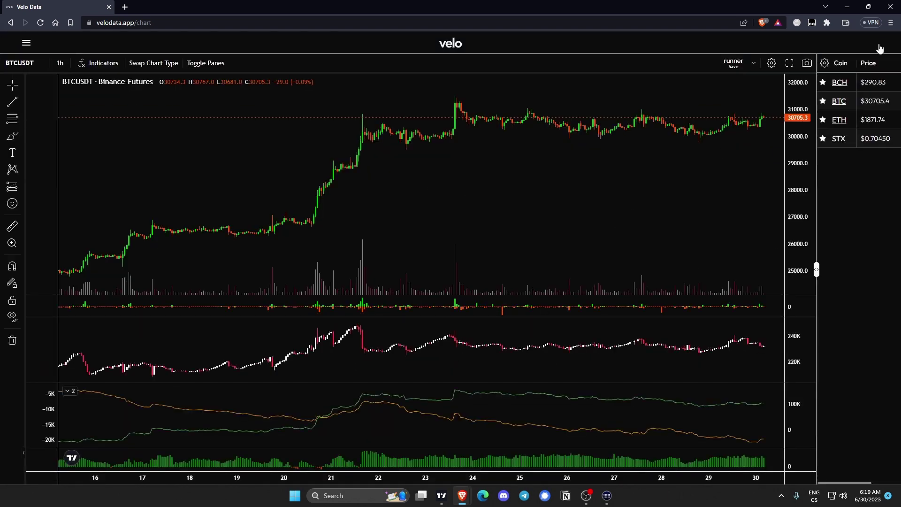
# Review the account's timezone choices, leaving it on LOCAL, and reopen the site menu
pyautogui.click(876, 44)
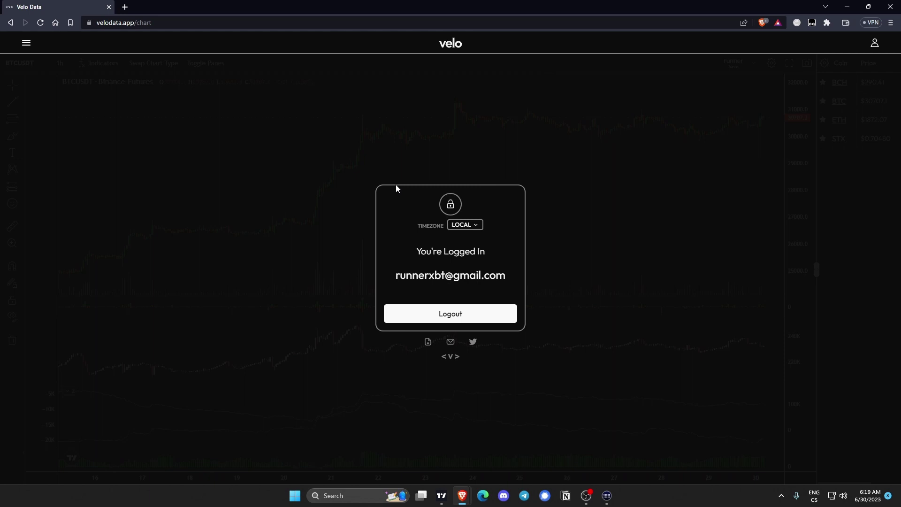
pyautogui.click(465, 227)
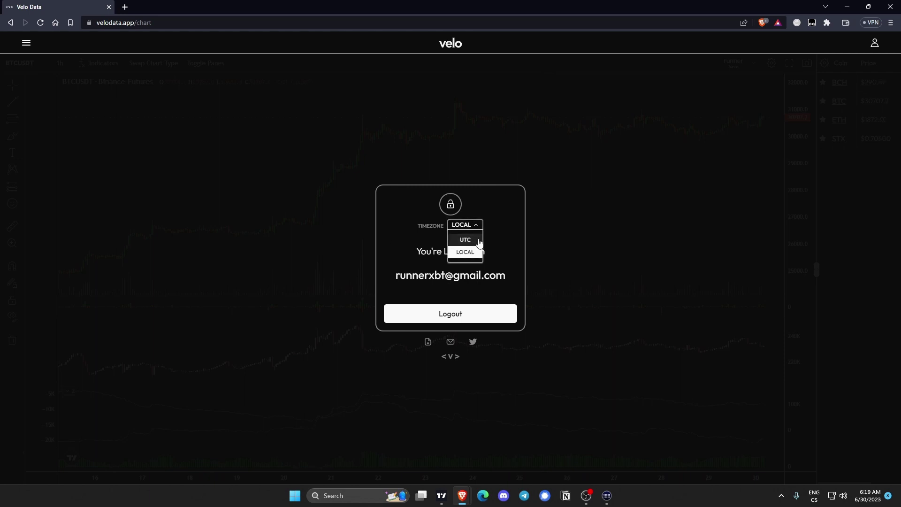
pyautogui.click(600, 217)
pyautogui.click(24, 43)
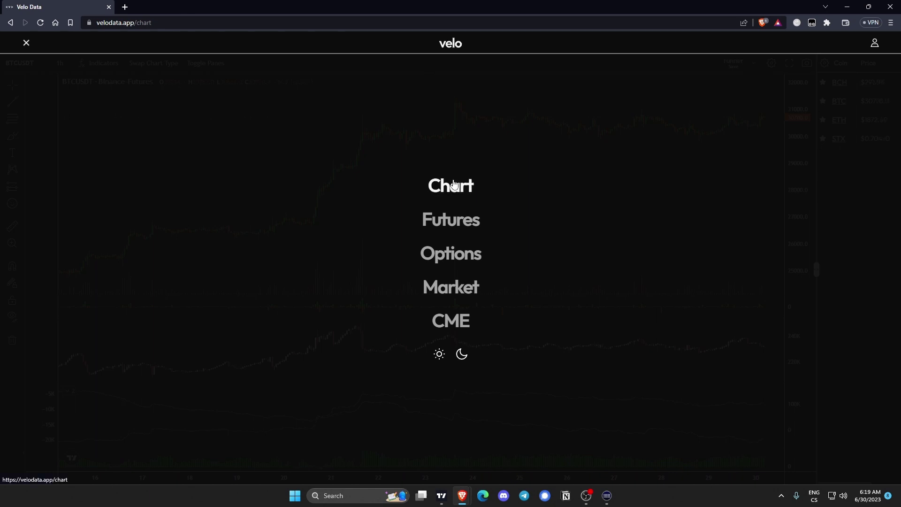
# Go to the CME dashboard and check the global range choices, keeping 6 months
pyautogui.click(452, 322)
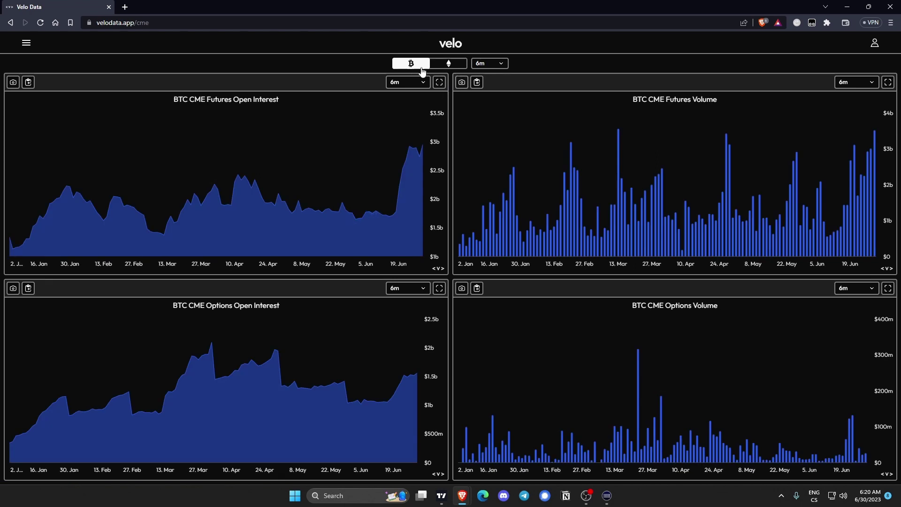
pyautogui.click(500, 64)
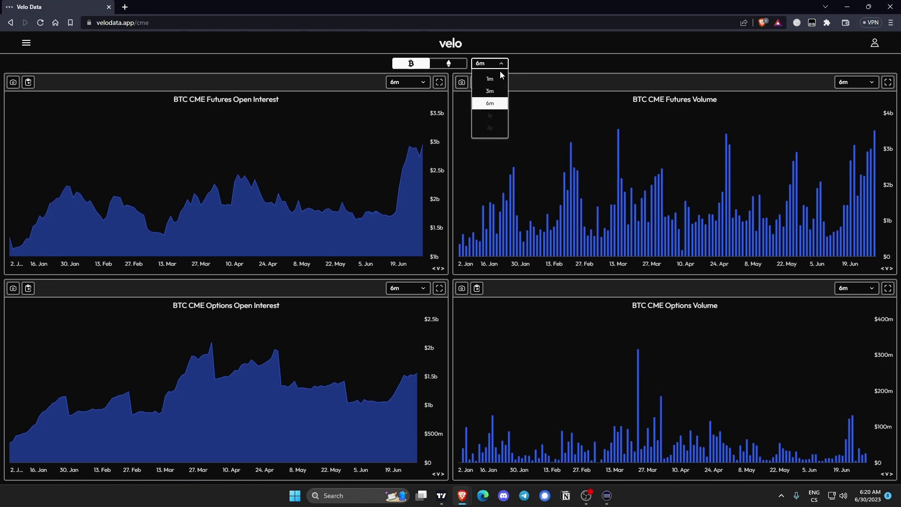
pyautogui.click(531, 56)
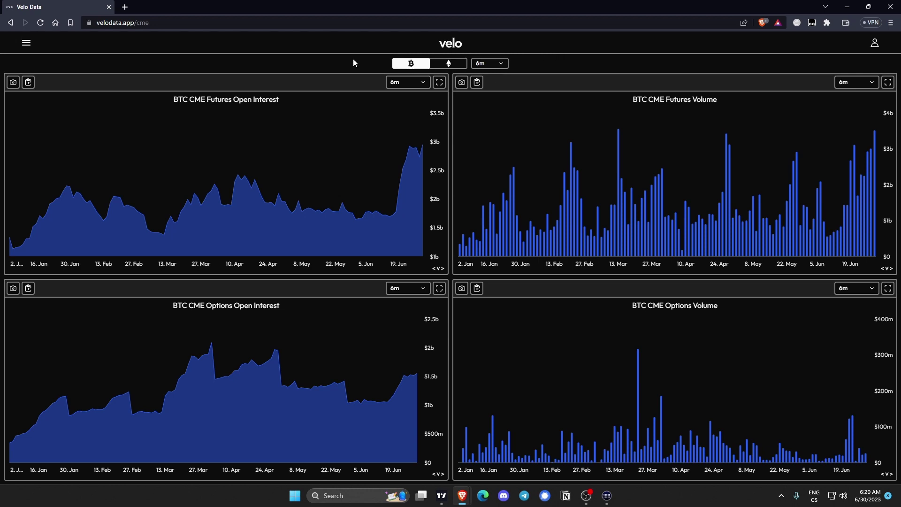
pyautogui.click(498, 69)
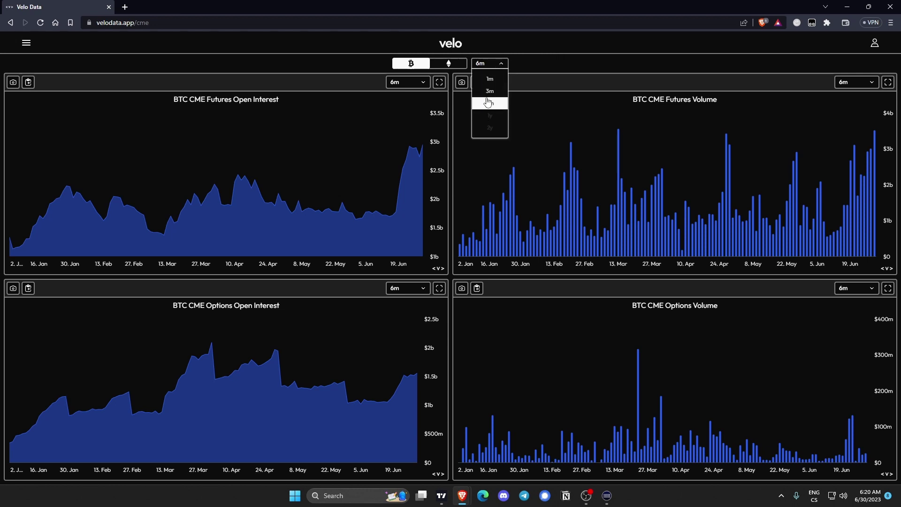
pyautogui.click(530, 72)
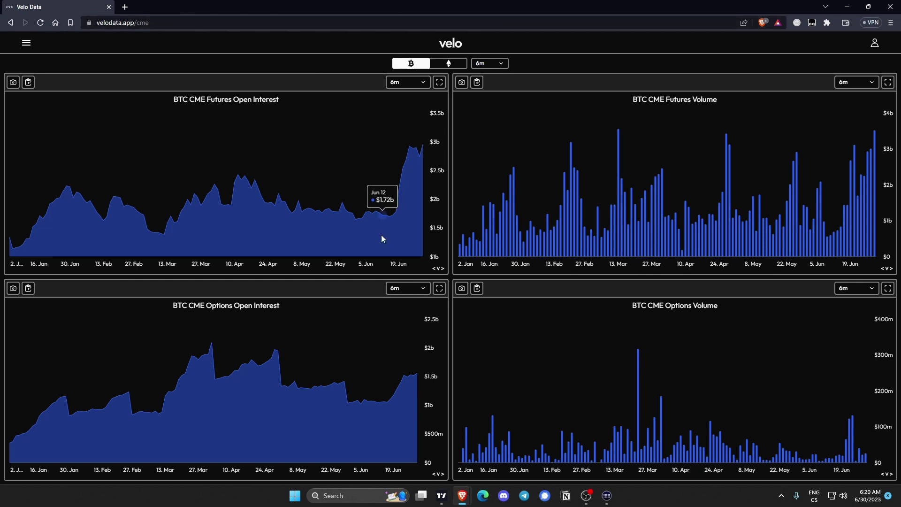
# Set the Futures Open Interest chart to 3m, view it full screen, and snapshot it
pyautogui.click(402, 84)
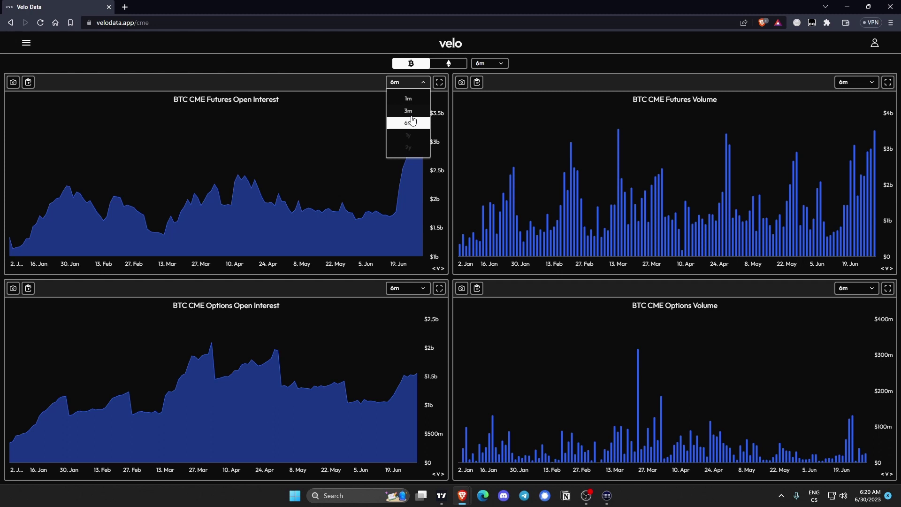
pyautogui.click(398, 111)
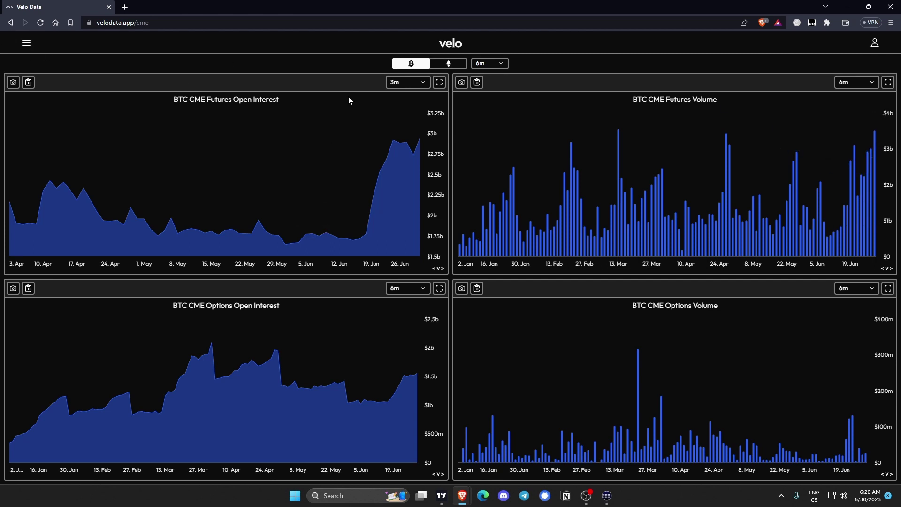
pyautogui.click(440, 82)
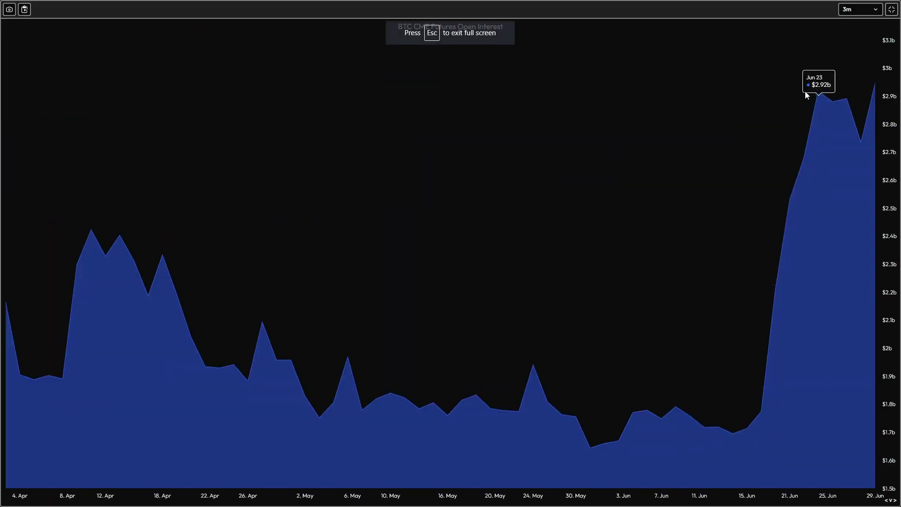
pyautogui.press('Escape')
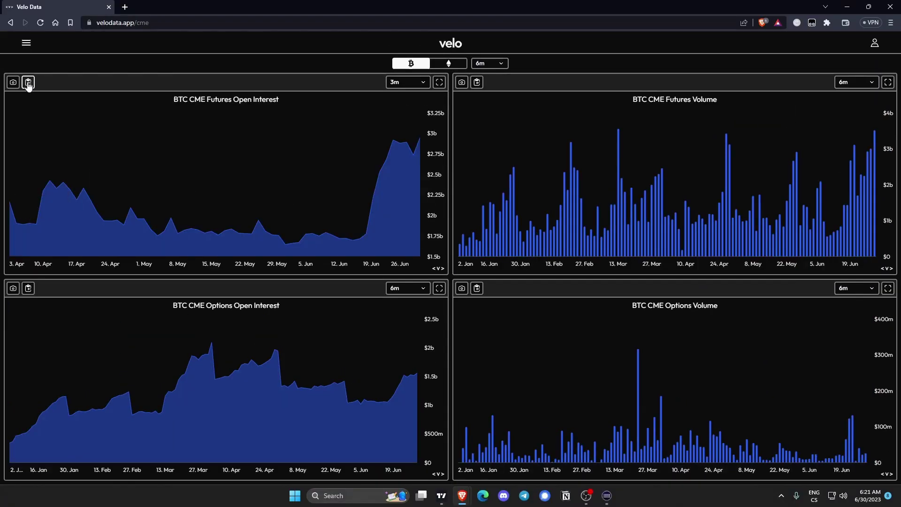
pyautogui.click(13, 82)
# Open the Market dashboard and switch its heatmap from Funding to Liquidations
pyautogui.click(26, 43)
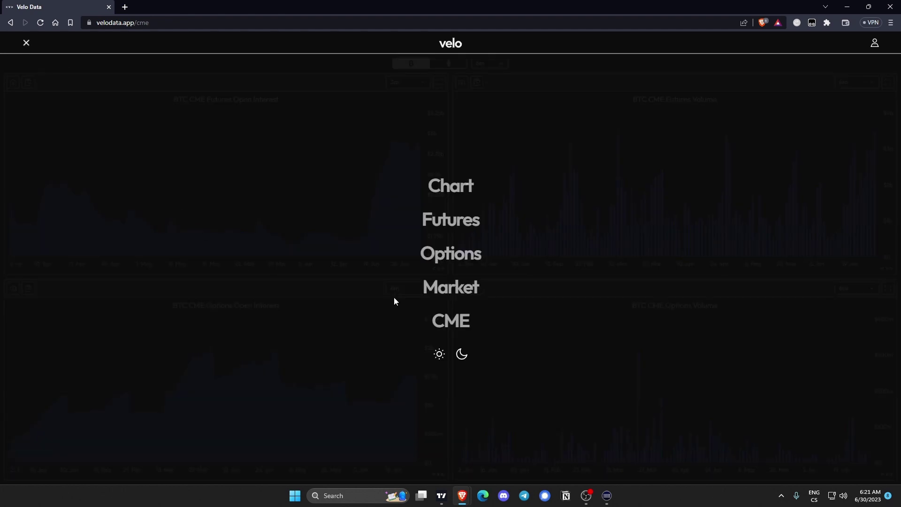
pyautogui.click(452, 289)
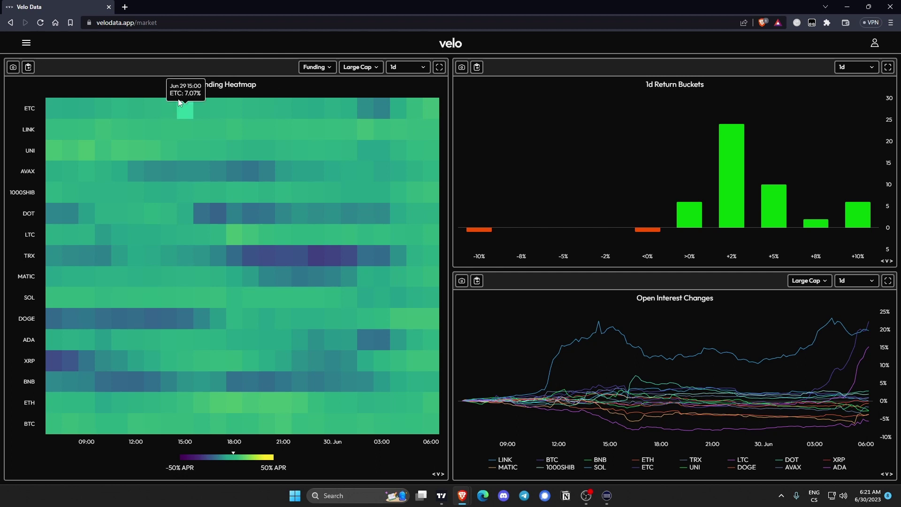
pyautogui.click(319, 68)
pyautogui.click(317, 95)
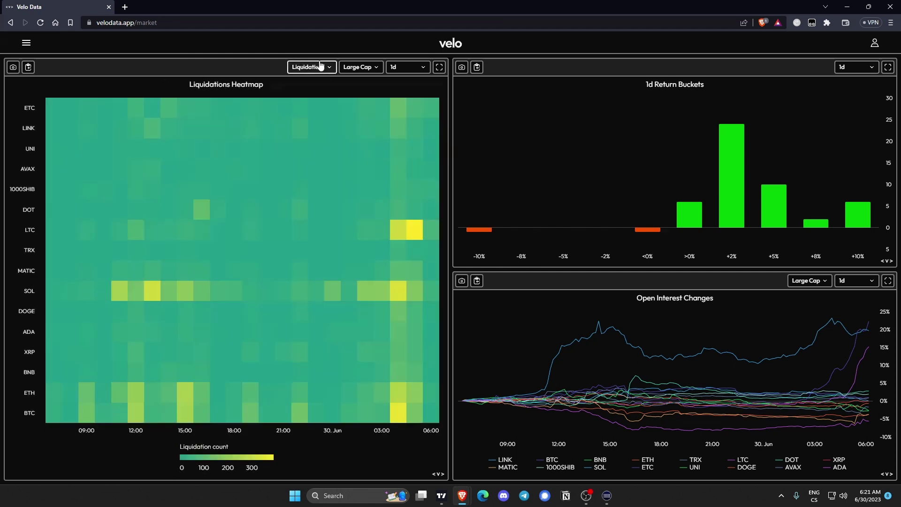
# Keep the heatmap on Large Cap and set its timeframe to 2w
pyautogui.click(361, 68)
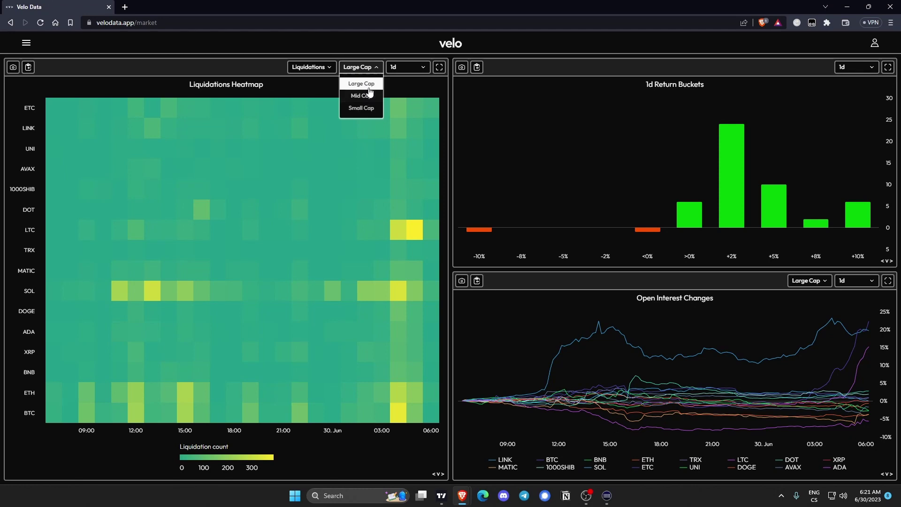
pyautogui.click(146, 79)
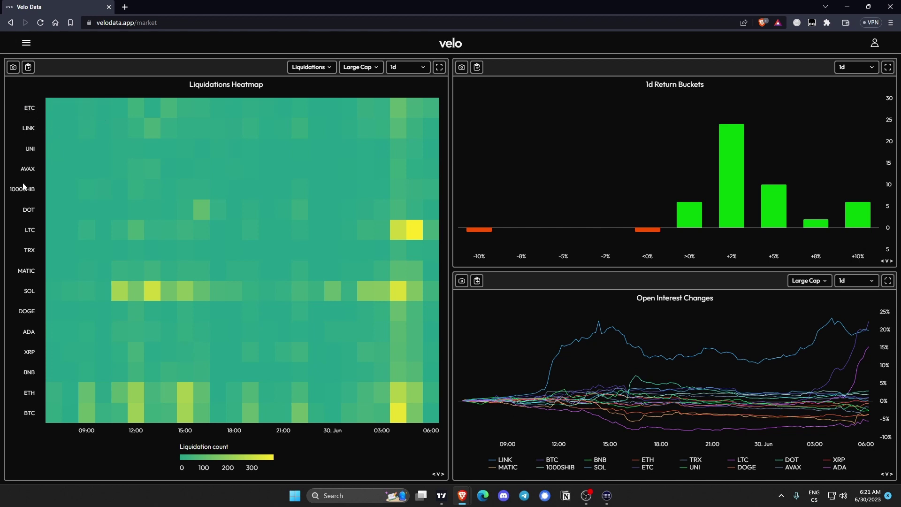
pyautogui.click(397, 67)
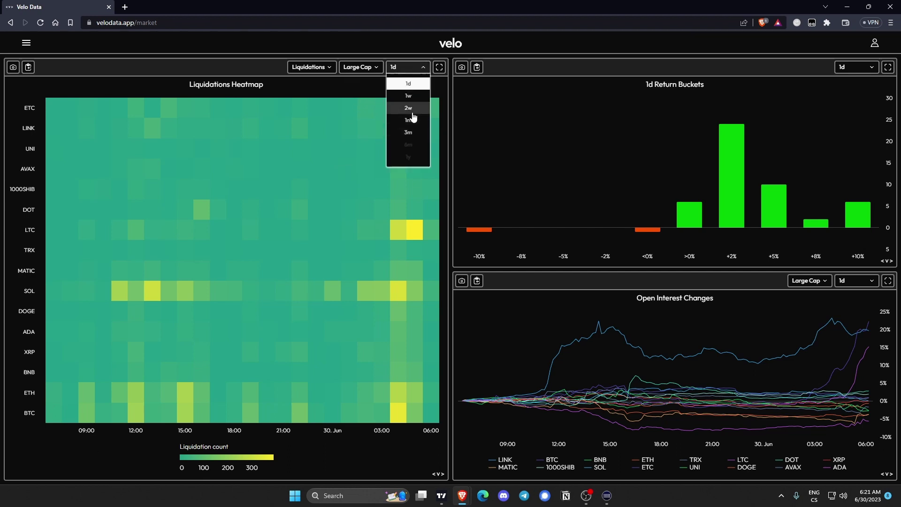
pyautogui.click(406, 108)
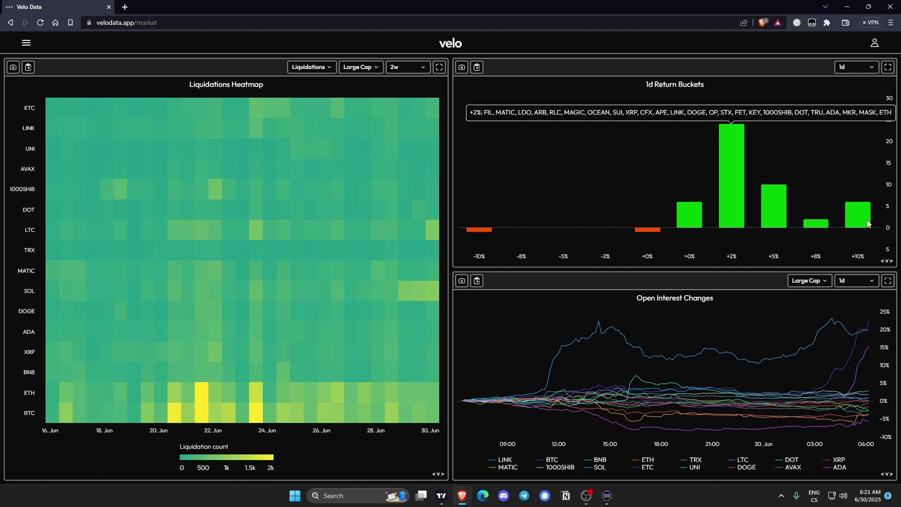
pyautogui.moveTo(866, 210)
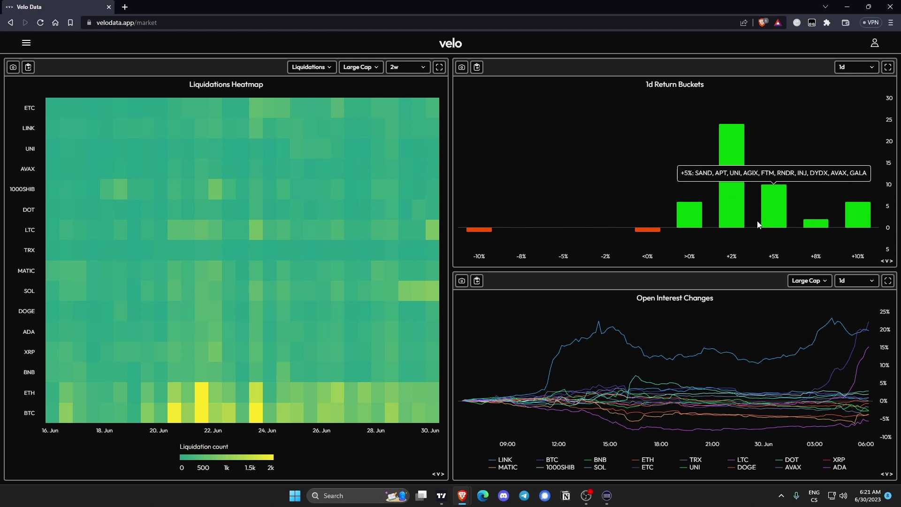
pyautogui.moveTo(730, 218)
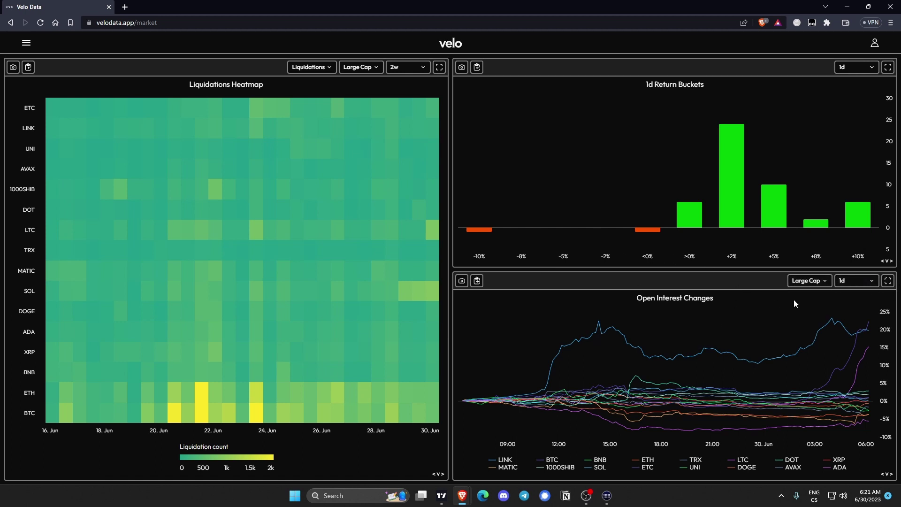
# Set the Open Interest Changes timeframe to 1w, then change it to 4h
pyautogui.click(809, 280)
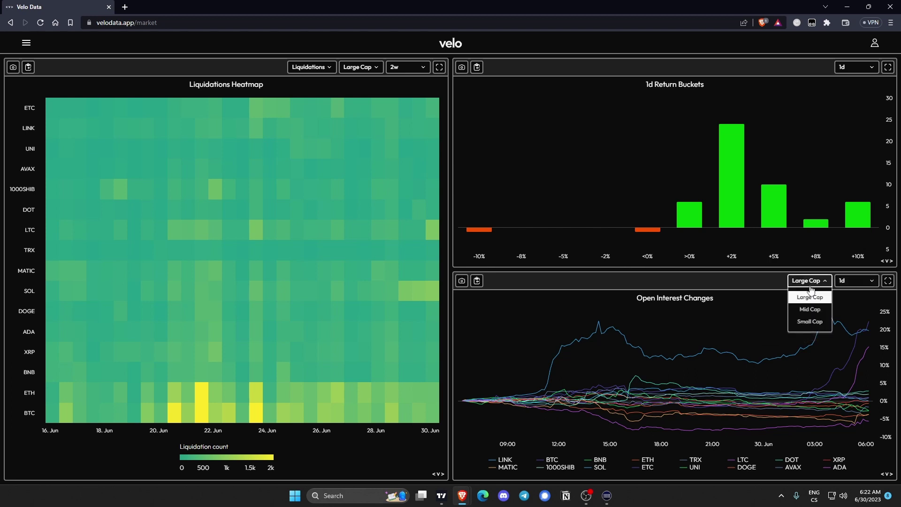
pyautogui.click(866, 281)
pyautogui.click(857, 322)
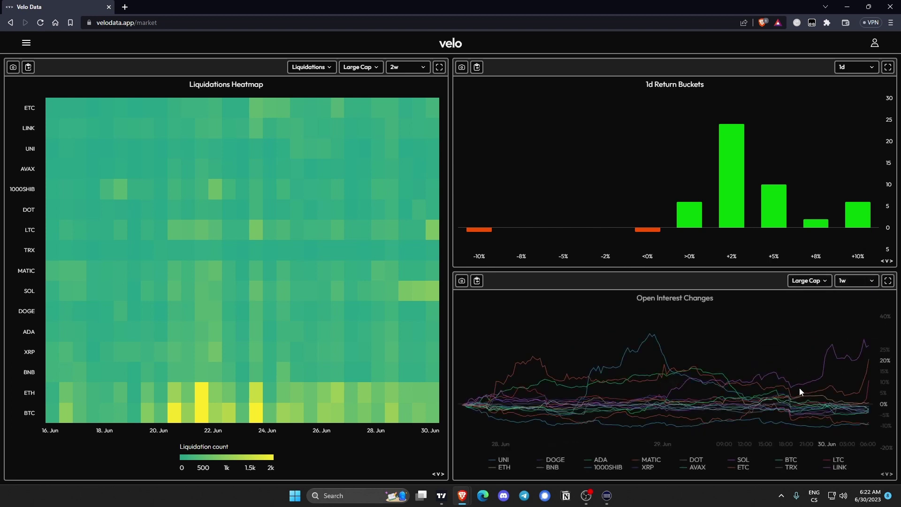
pyautogui.moveTo(871, 342)
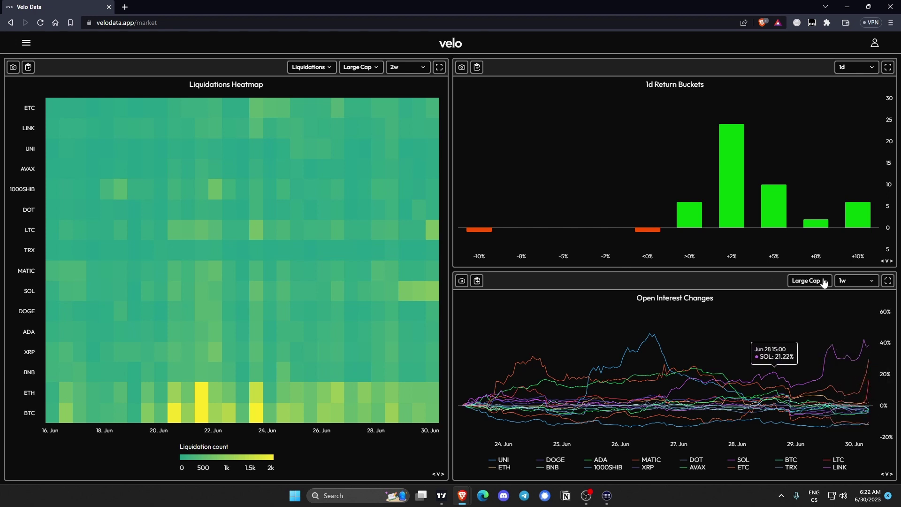
pyautogui.click(856, 281)
pyautogui.click(856, 296)
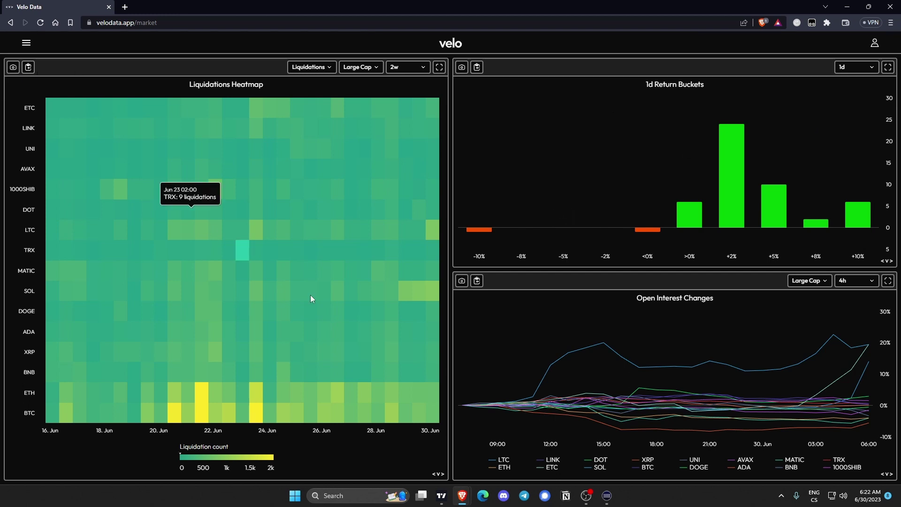
# Open the Options dashboard and switch all its BTC volatility panels from 1w to 2w
pyautogui.click(26, 43)
pyautogui.click(475, 253)
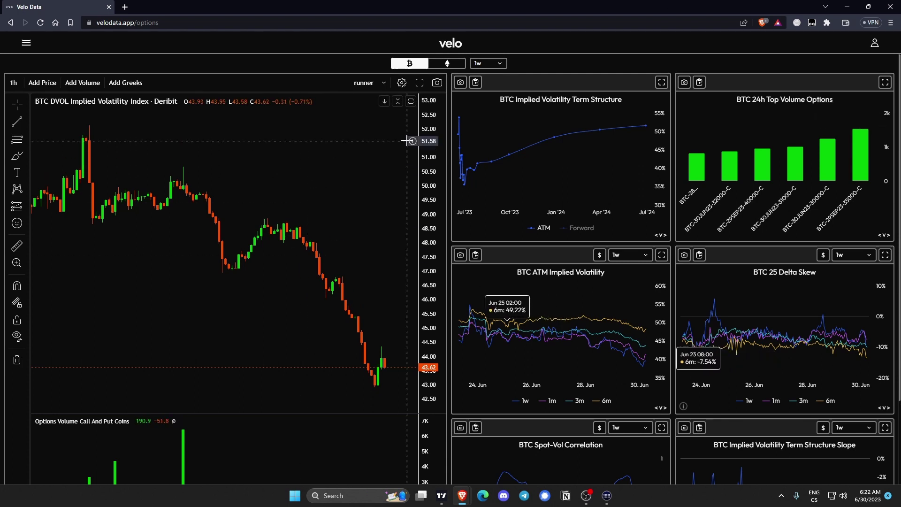
pyautogui.scroll(-2, 703, 81)
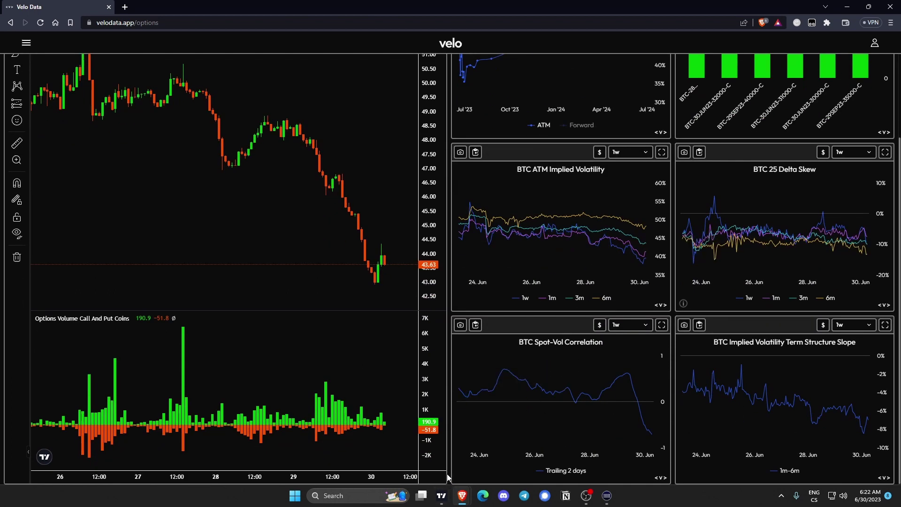
pyautogui.scroll(2, 450, 316)
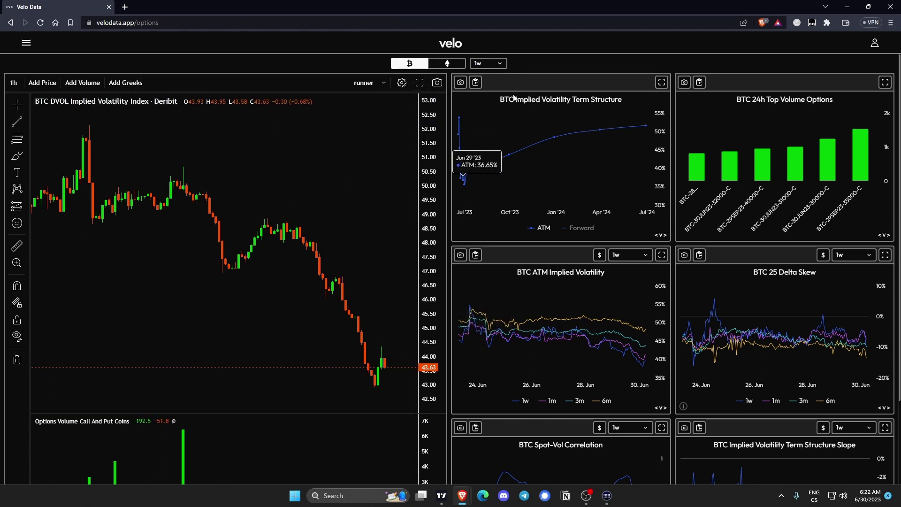
pyautogui.click(490, 65)
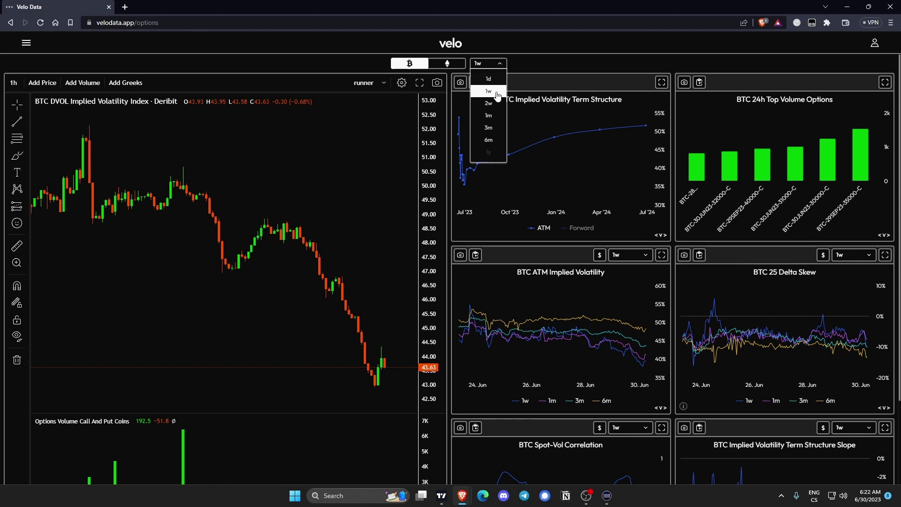
pyautogui.click(487, 96)
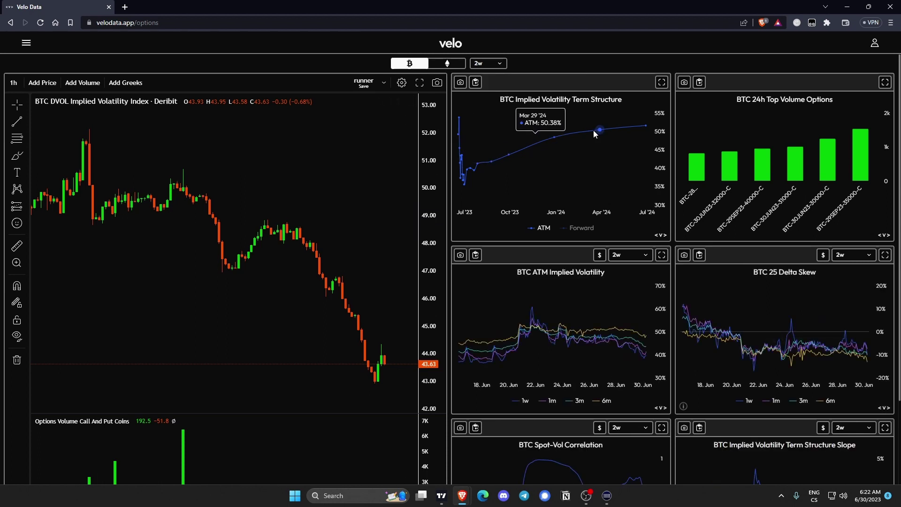
pyautogui.scroll(-1, 676, 72)
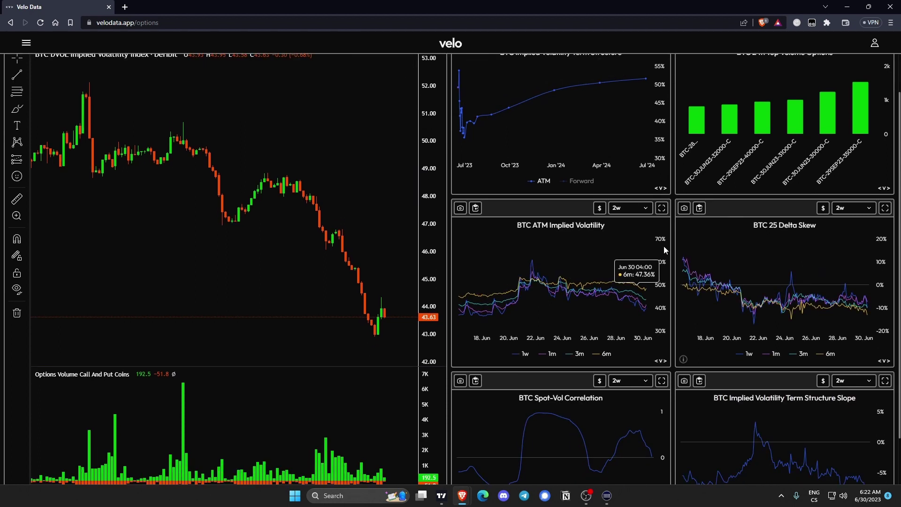
pyautogui.scroll(-1, 677, 317)
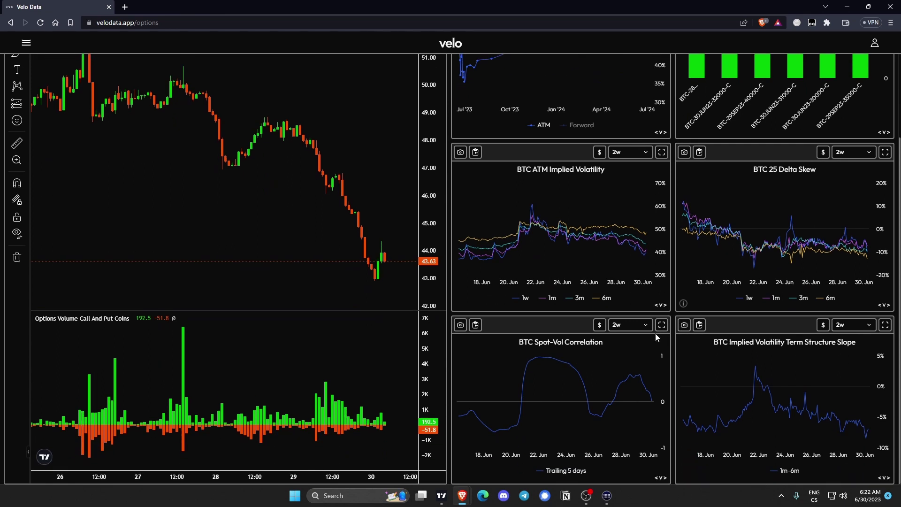
pyautogui.scroll(2, 675, 327)
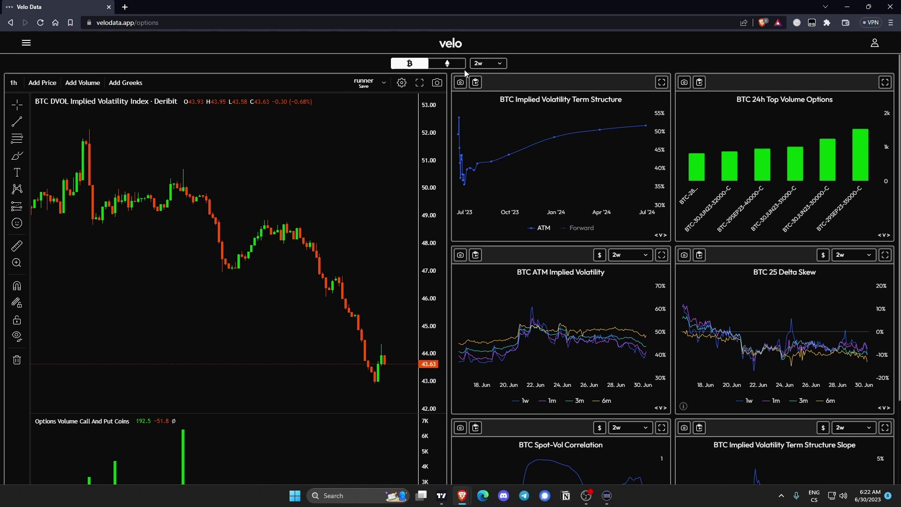
# Open the Futures dashboard and browse the coin list from the BTC search box
pyautogui.click(26, 42)
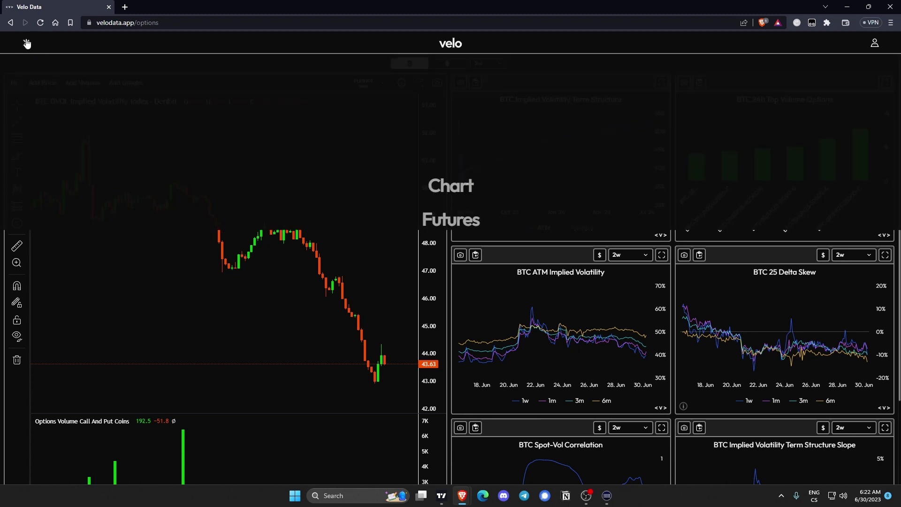
pyautogui.click(451, 221)
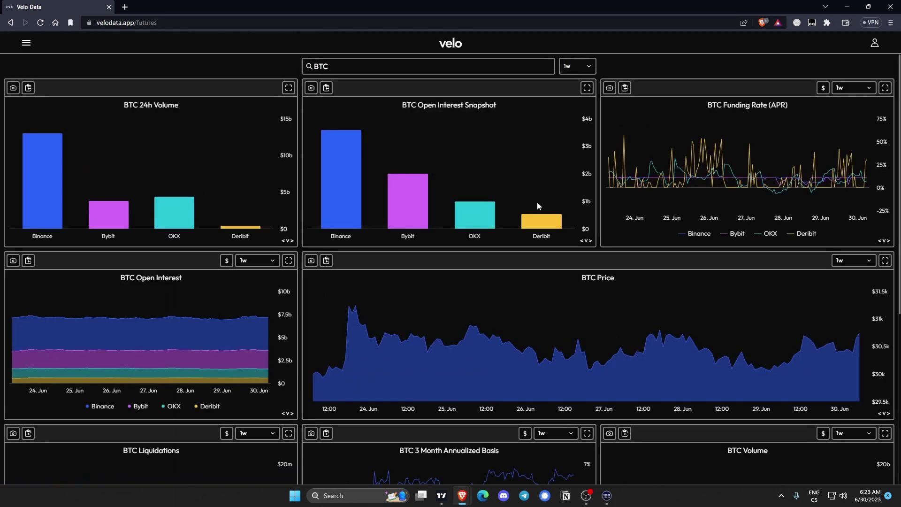
pyautogui.click(487, 61)
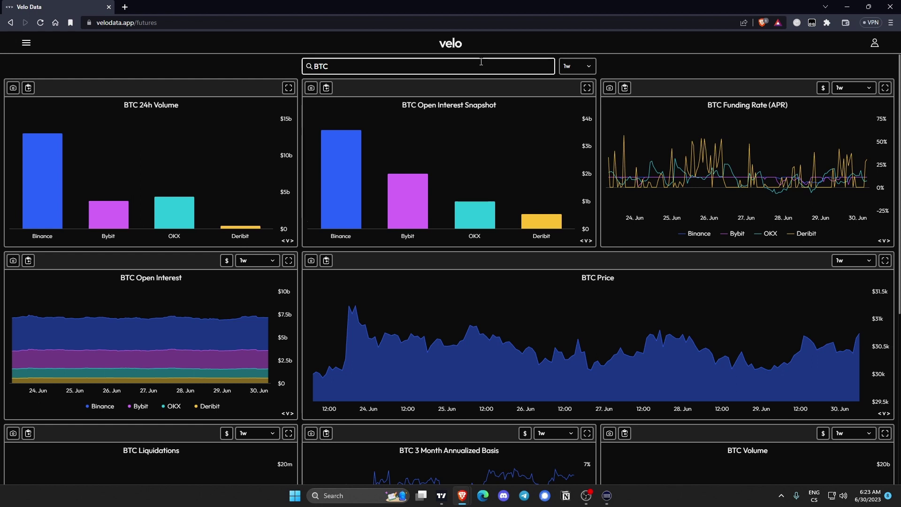
pyautogui.click(481, 62)
pyautogui.scroll(-7, 470, 131)
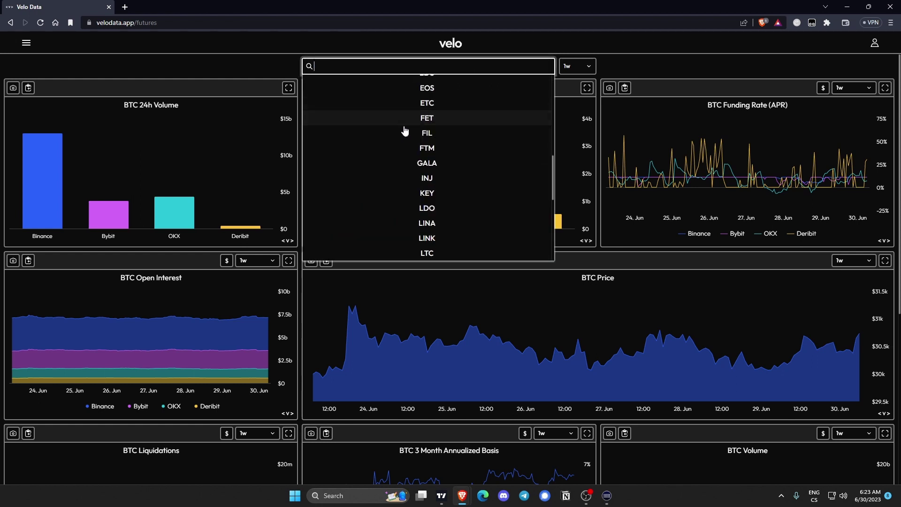
pyautogui.scroll(-5, 406, 132)
pyautogui.scroll(-3, 433, 225)
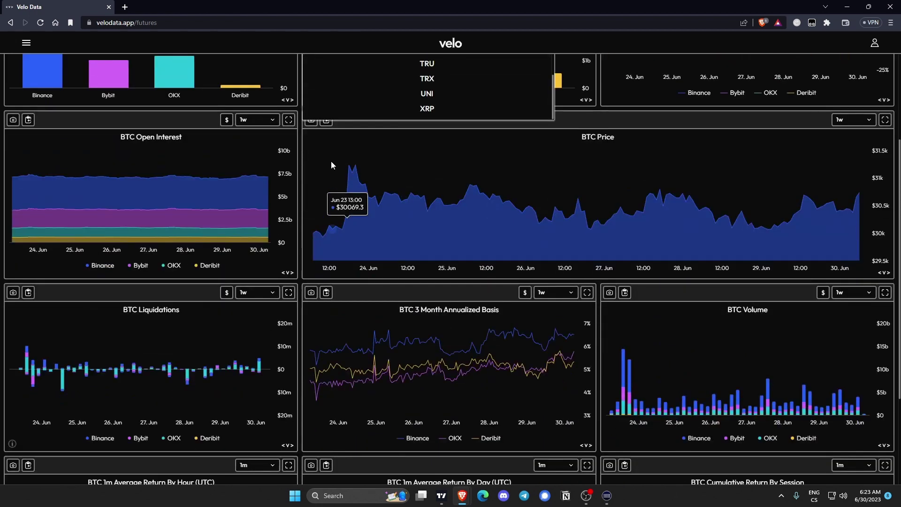
pyautogui.scroll(3, 301, 140)
pyautogui.scroll(1, 404, 173)
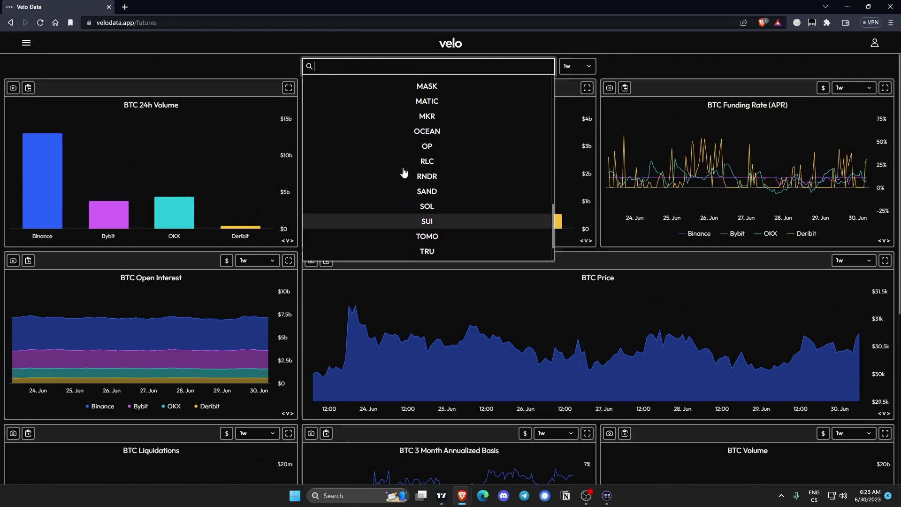
pyautogui.scroll(10, 404, 173)
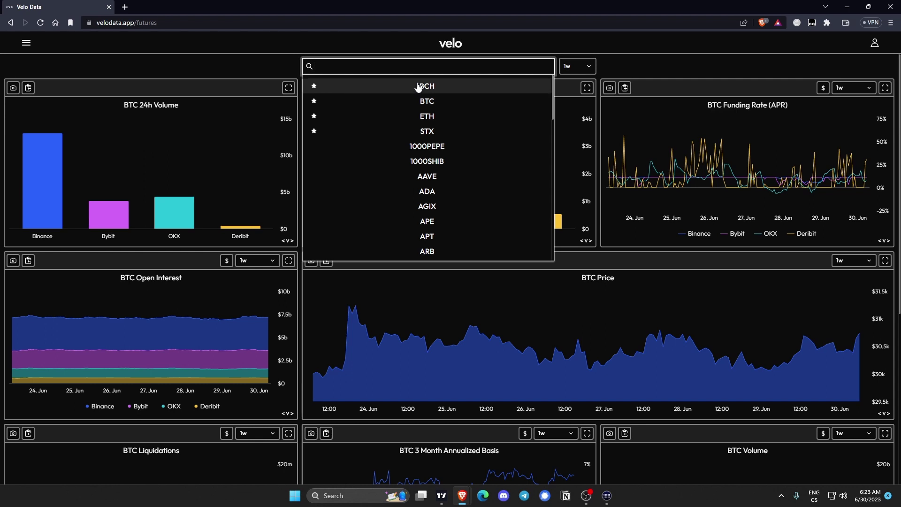
pyautogui.scroll(-10, 411, 106)
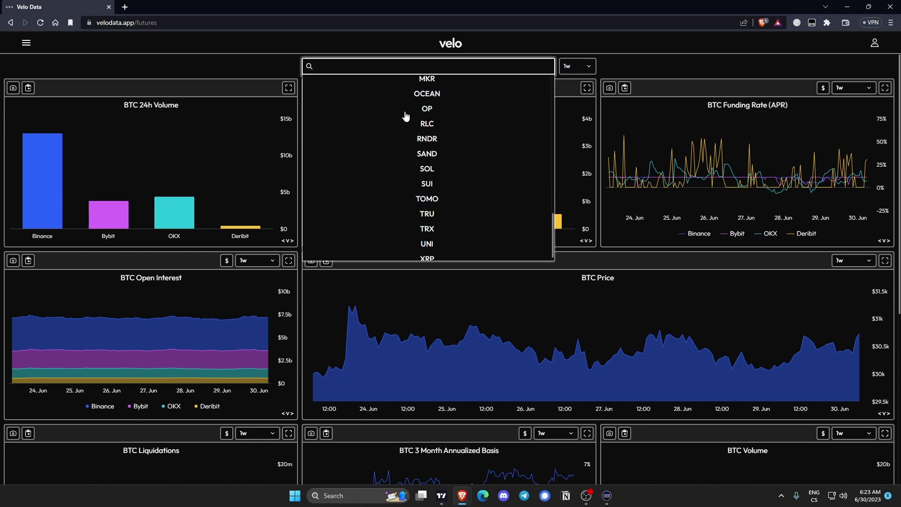
pyautogui.scroll(10, 432, 207)
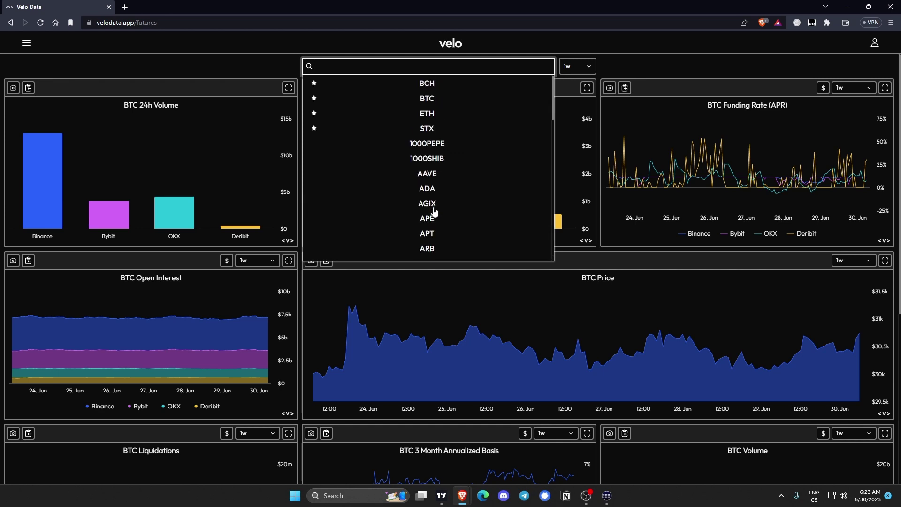
# Keep BTC and switch all futures charts to 1m, trying 1d before settling on 1m
pyautogui.click(427, 101)
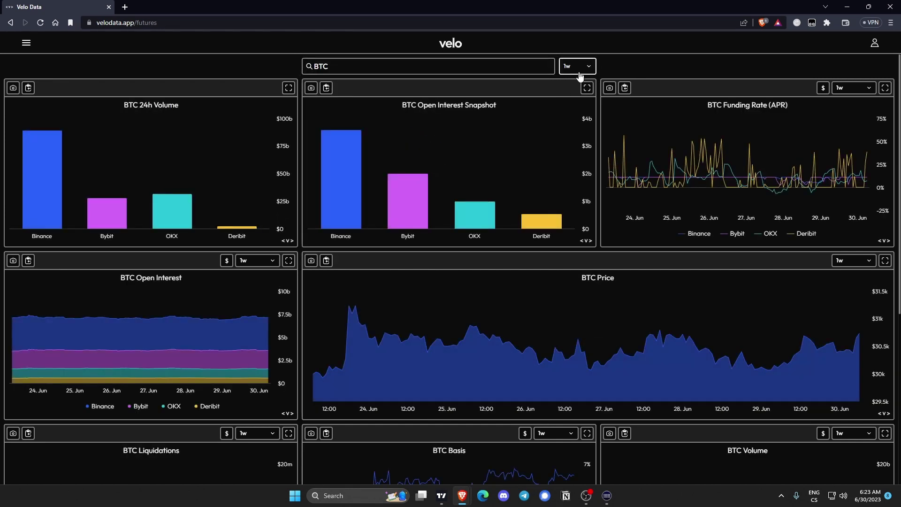
pyautogui.click(573, 68)
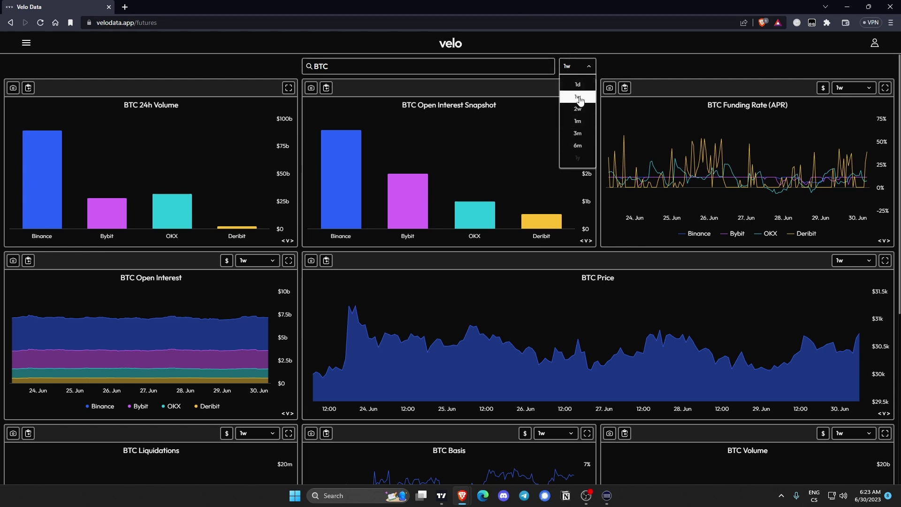
pyautogui.click(576, 120)
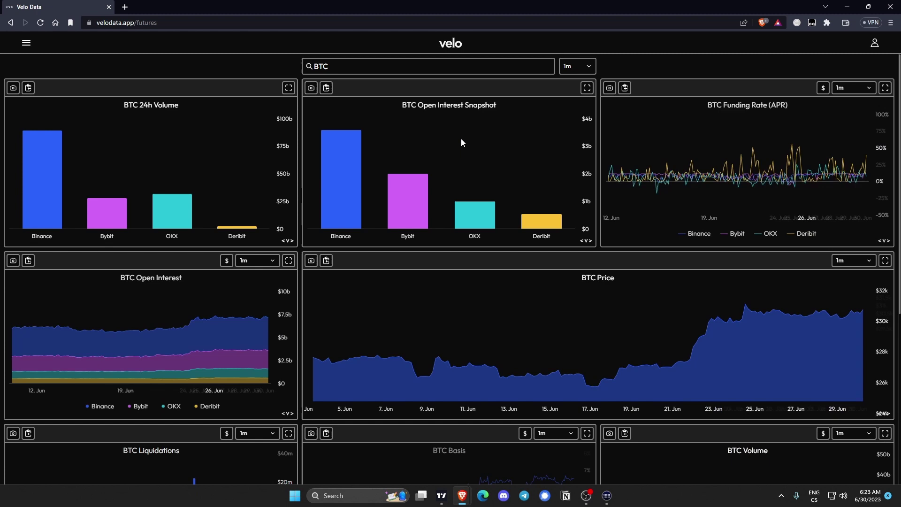
pyautogui.click(575, 69)
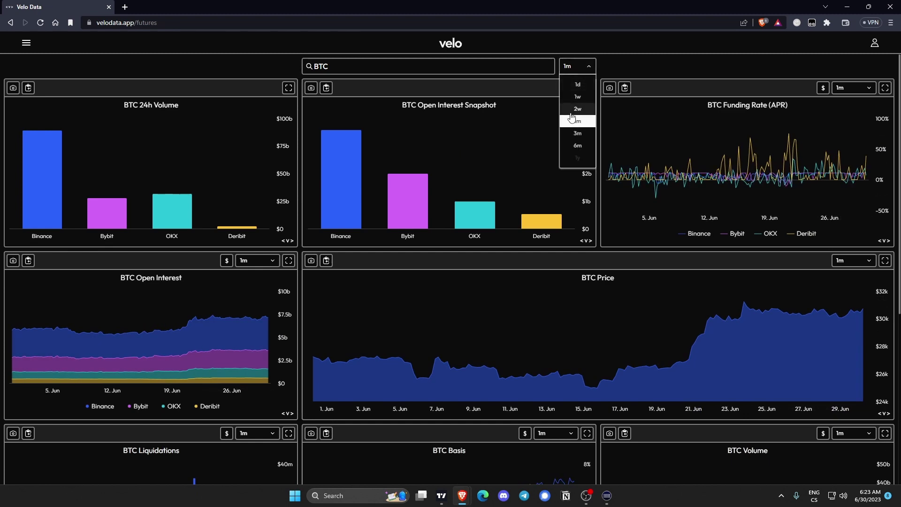
pyautogui.click(577, 86)
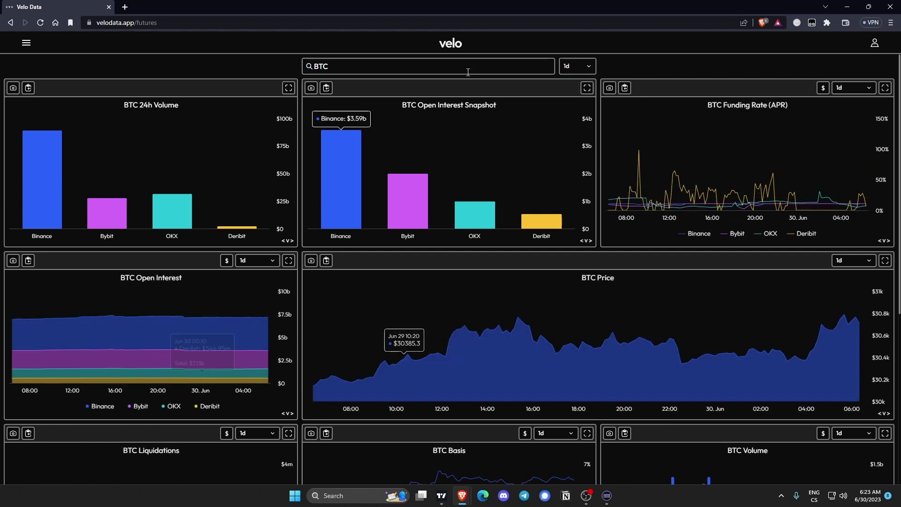
pyautogui.click(574, 67)
pyautogui.click(581, 121)
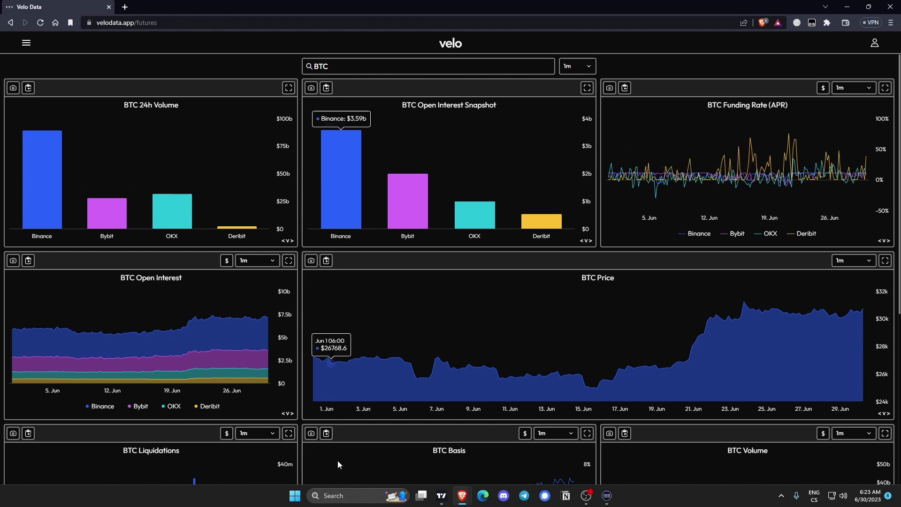
pyautogui.scroll(-4, 708, 240)
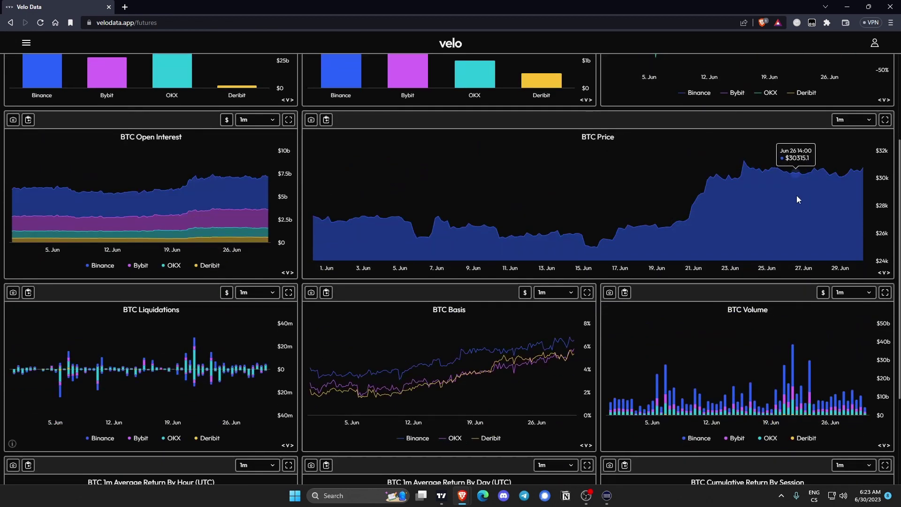
pyautogui.scroll(-2, 553, 311)
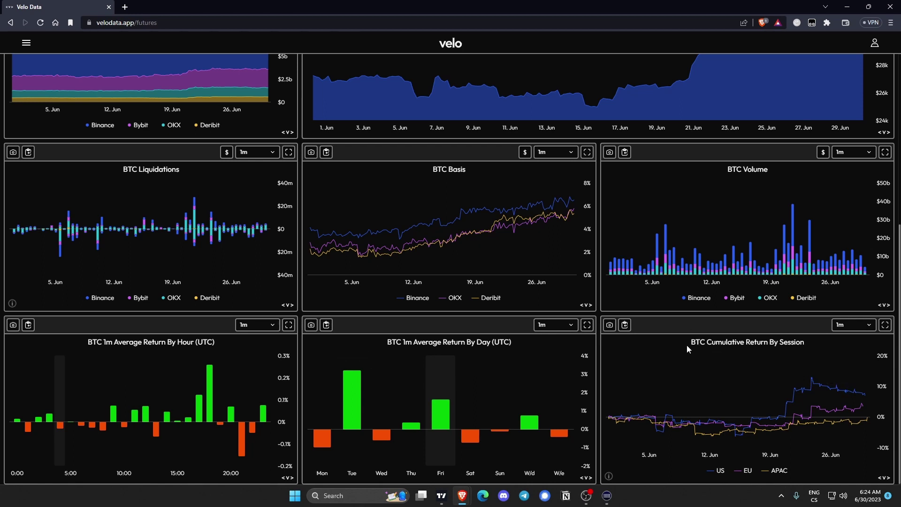
pyautogui.scroll(4, 737, 272)
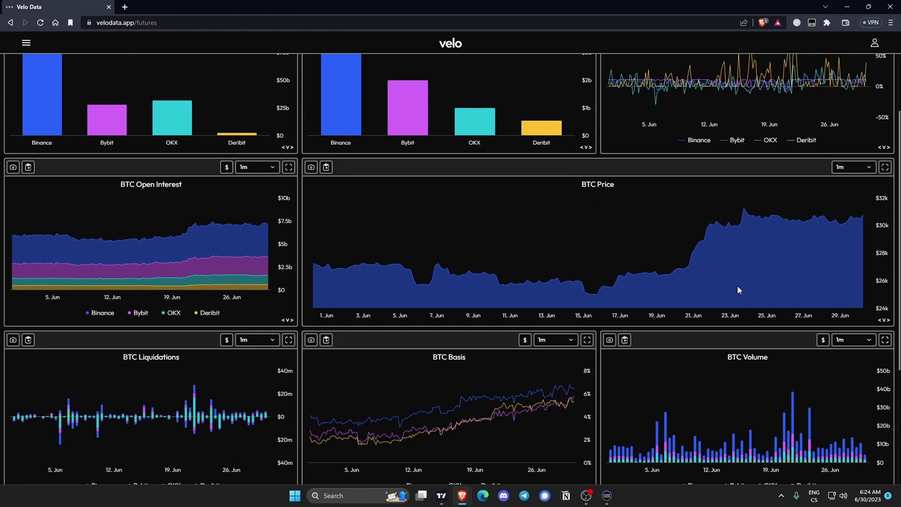
pyautogui.scroll(-4, 824, 434)
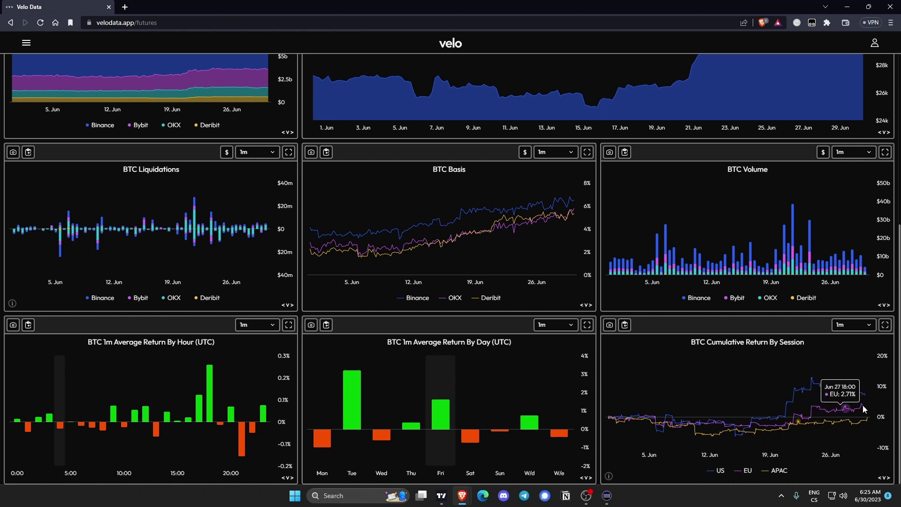
pyautogui.click(855, 327)
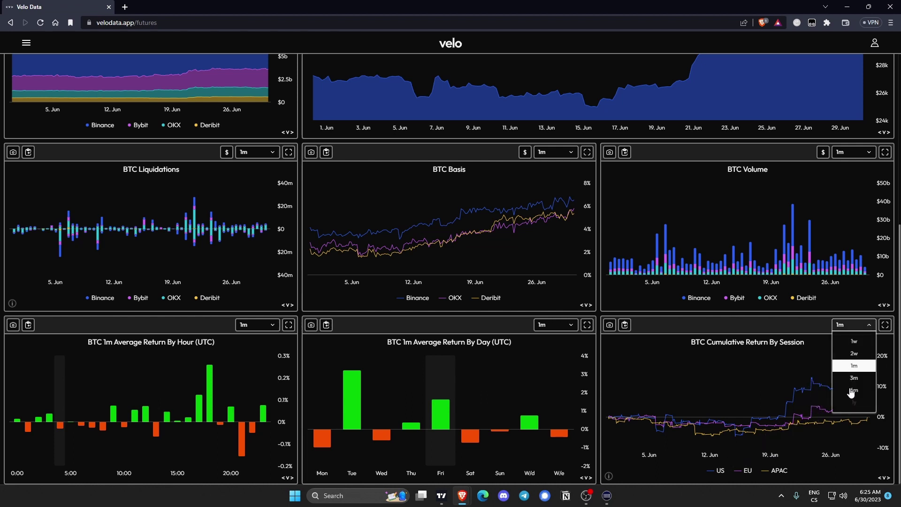
pyautogui.click(855, 392)
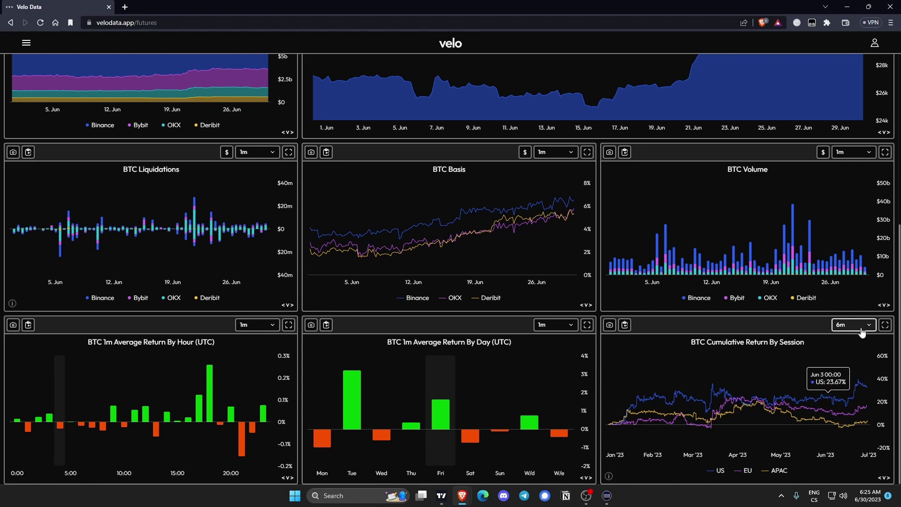
pyautogui.click(886, 325)
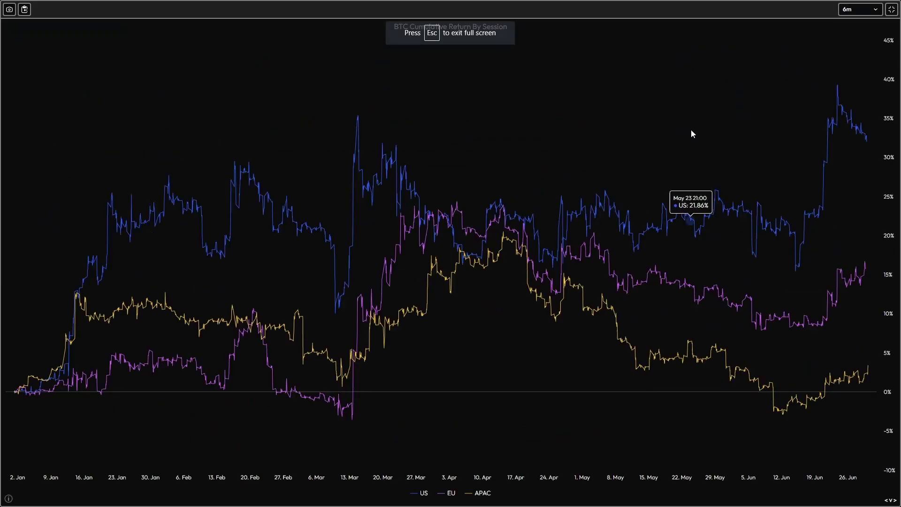
pyautogui.press('Escape')
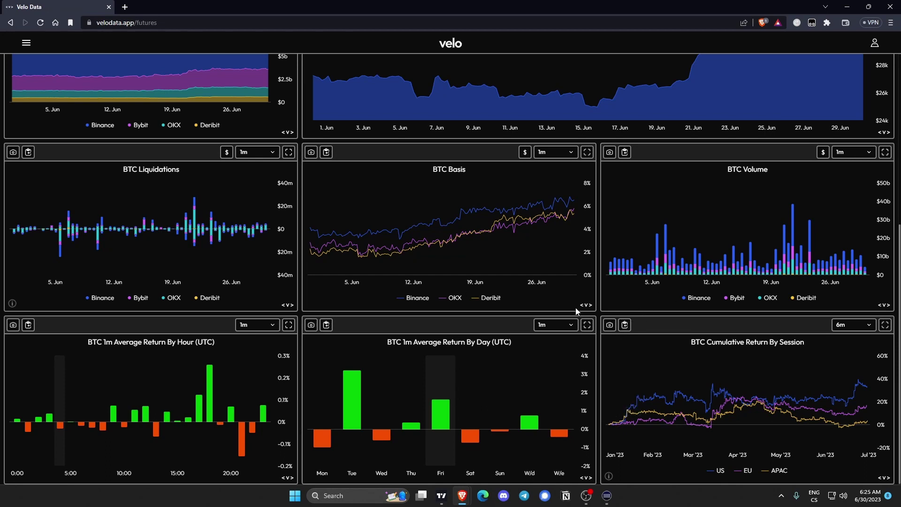
# Open the 1h BTCUSDT chart, pan it, and widen the coin table to show 24h change
pyautogui.scroll(6, 603, 331)
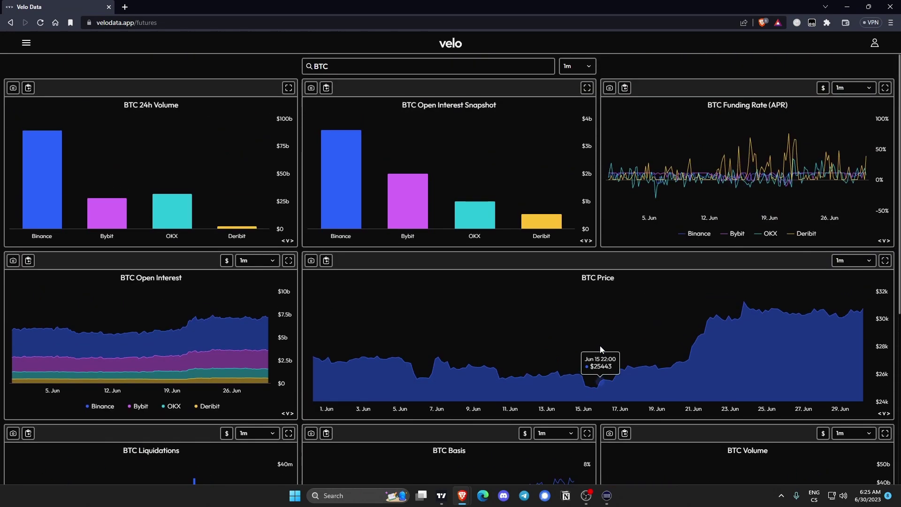
pyautogui.click(24, 45)
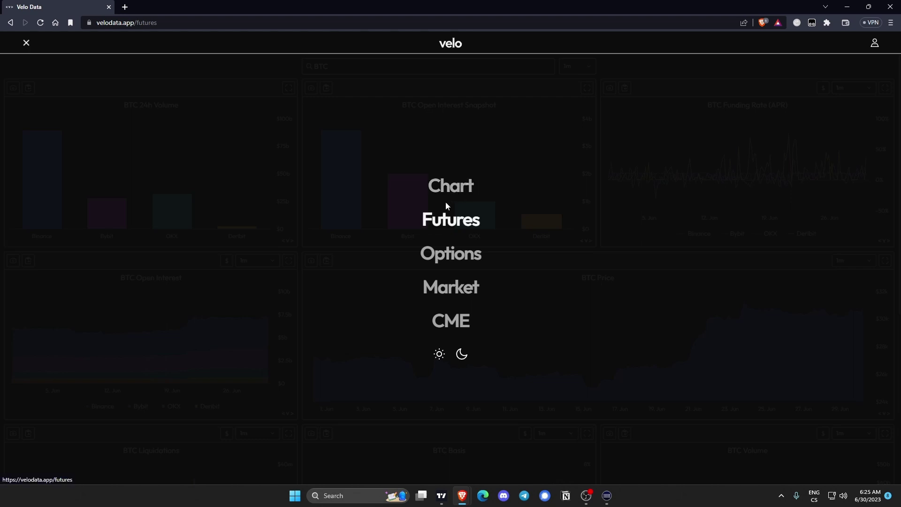
pyautogui.click(437, 191)
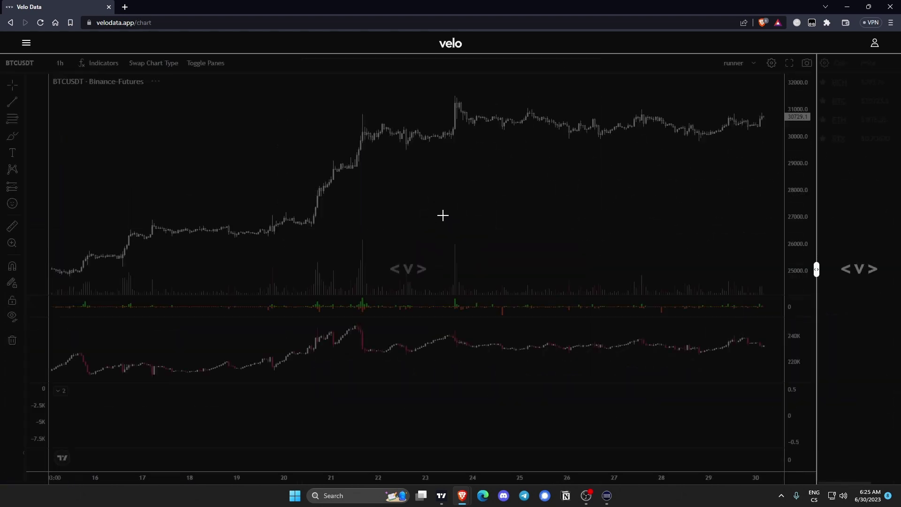
pyautogui.scroll(1, 712, 196)
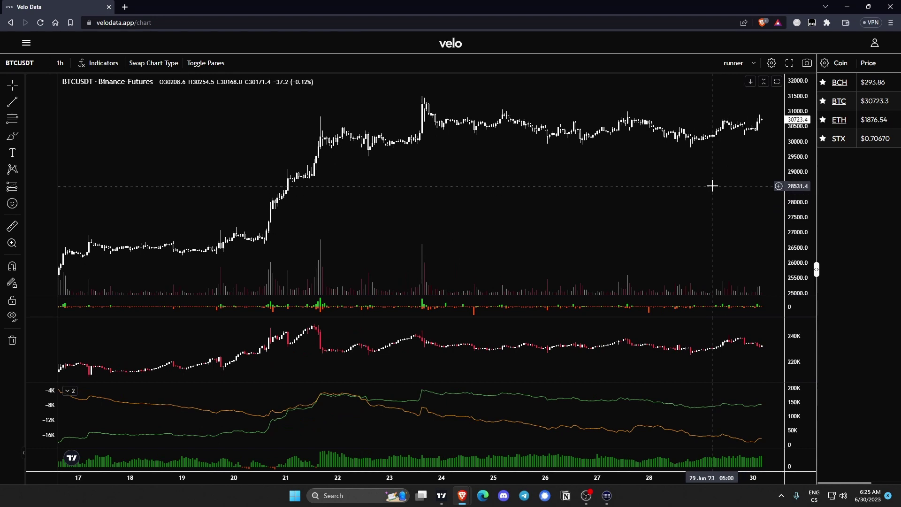
pyautogui.moveTo(712, 195); pyautogui.dragTo(624, 191)
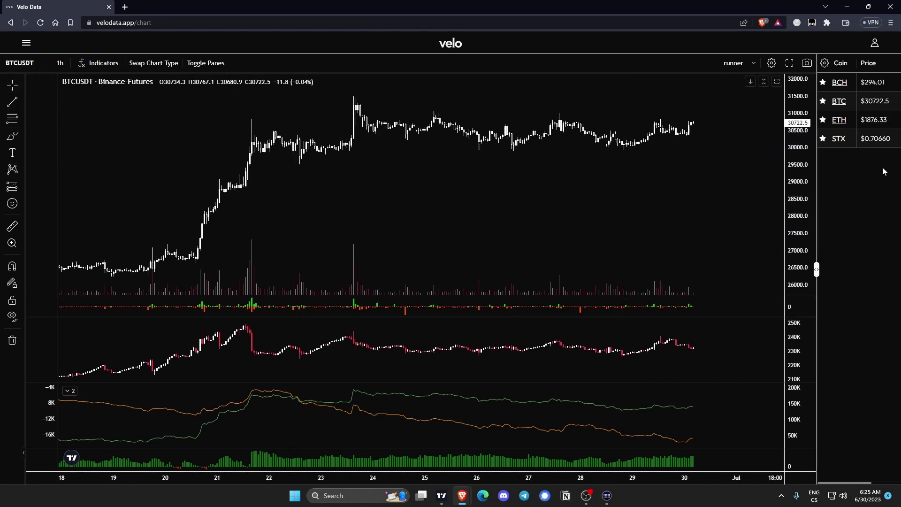
pyautogui.scroll(1, 697, 167)
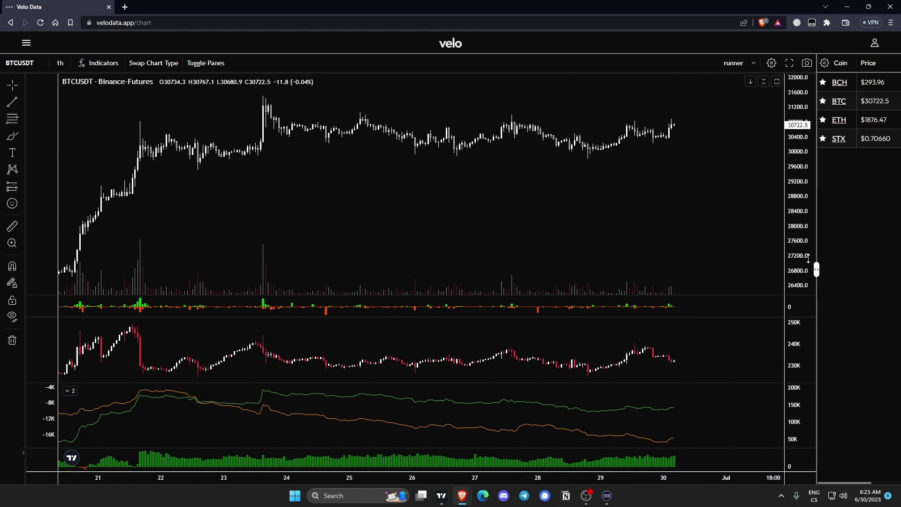
pyautogui.moveTo(817, 270); pyautogui.dragTo(478, 270)
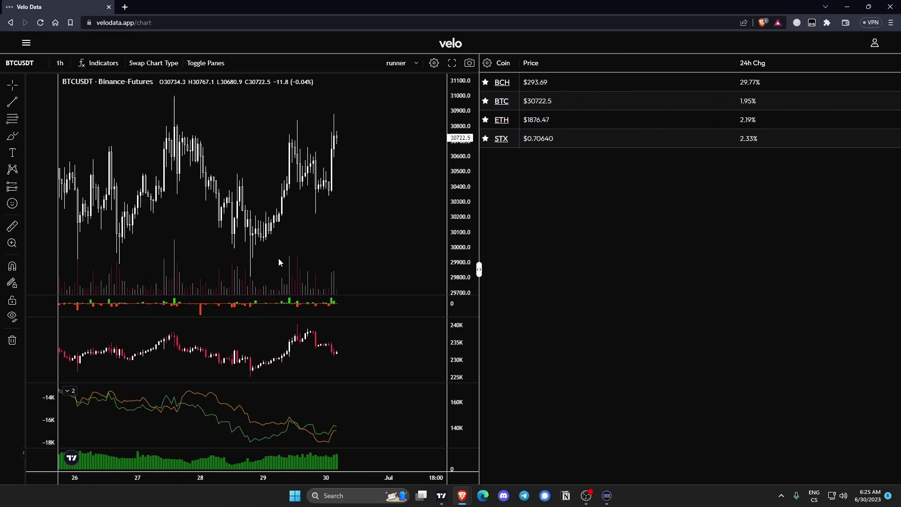
pyautogui.click(487, 63)
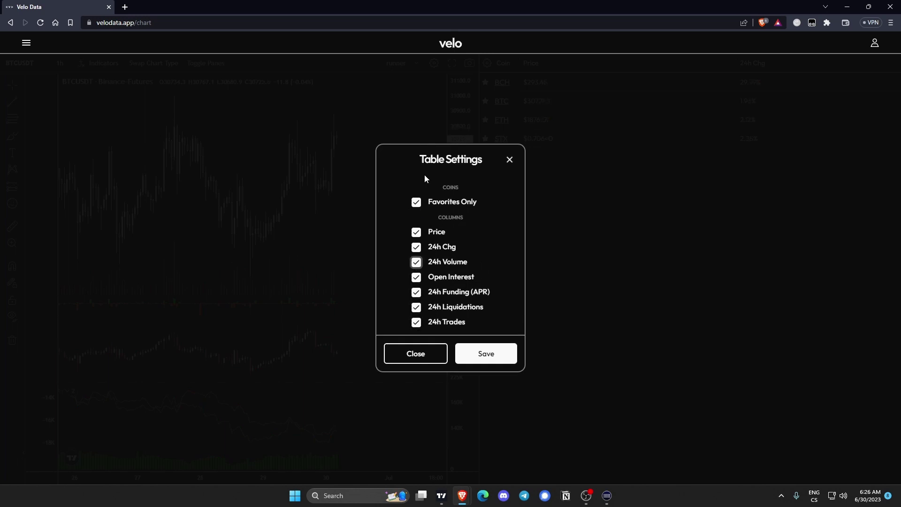
pyautogui.click(487, 355)
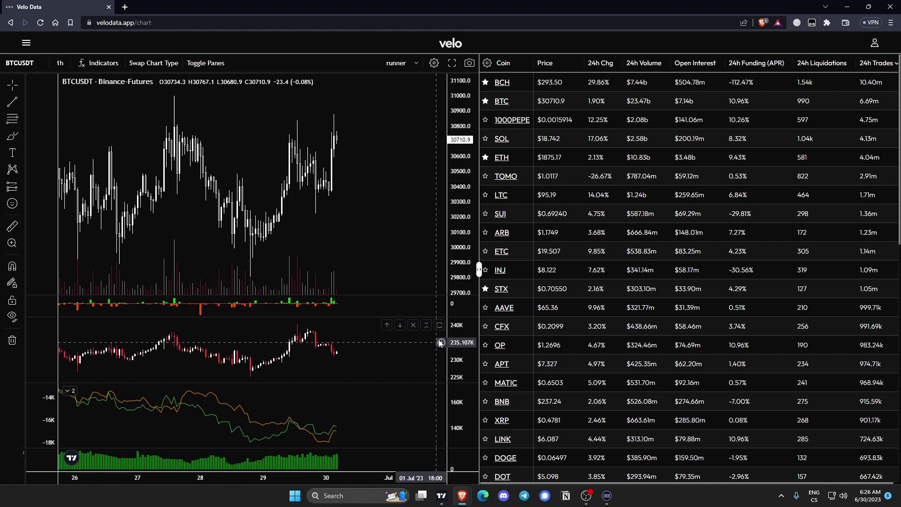
pyautogui.click(487, 63)
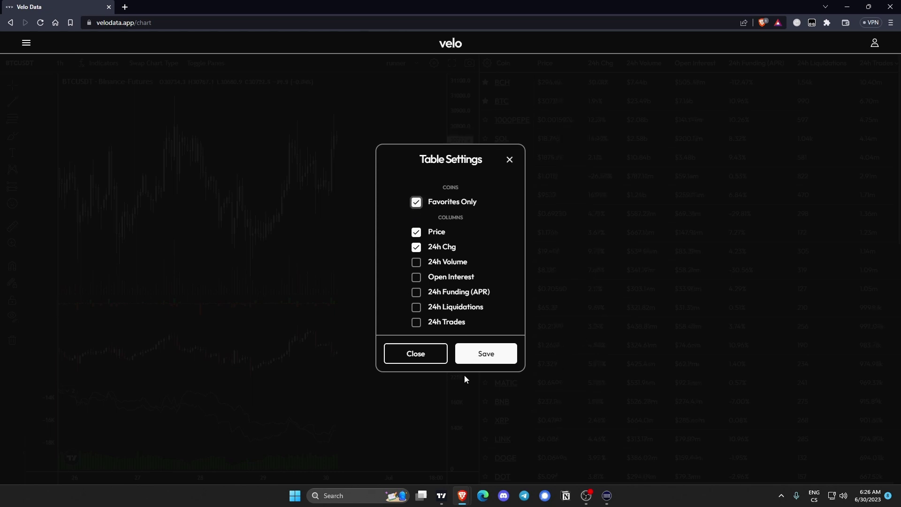
pyautogui.click(480, 358)
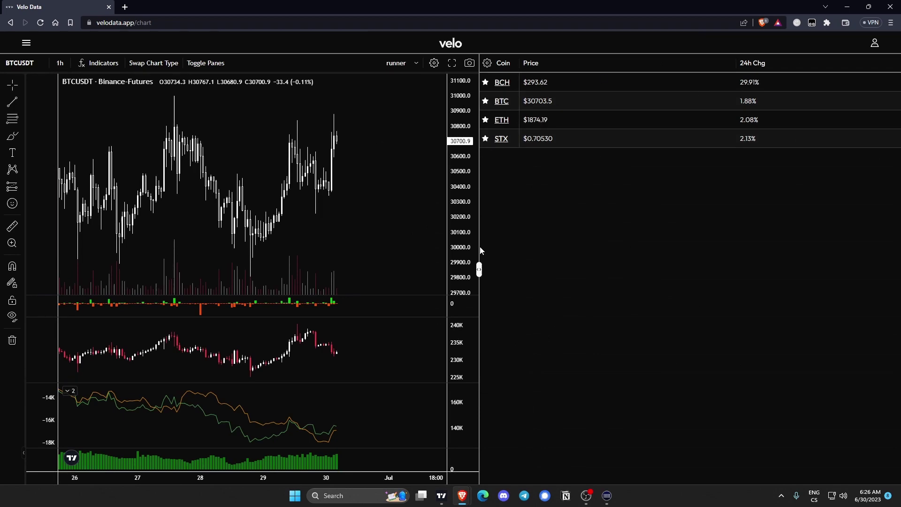
# Drag the divider right so the coin table shows only names and prices, then zoom the chart
pyautogui.moveTo(479, 270); pyautogui.dragTo(814, 269)
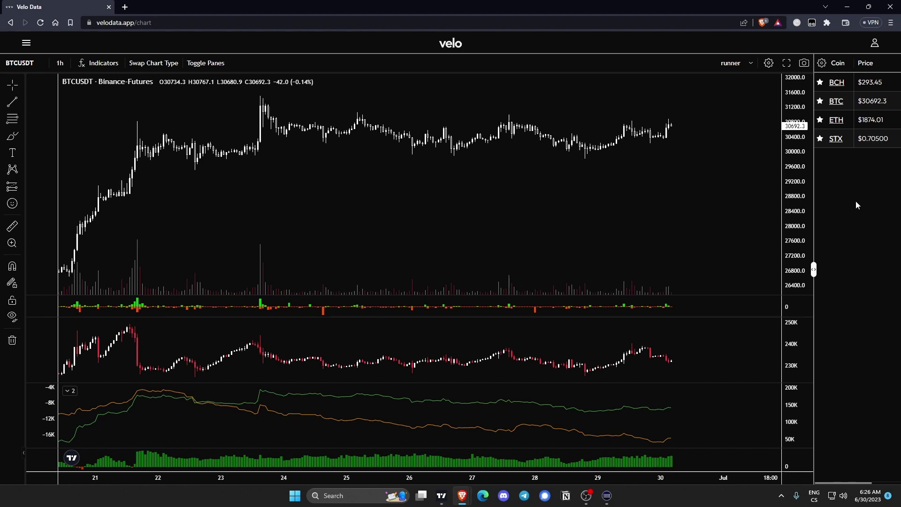
pyautogui.moveTo(813, 270)
pyautogui.mouseDown()
pyautogui.moveTo(877, 270)
pyautogui.moveTo(819, 270)
pyautogui.mouseUp()
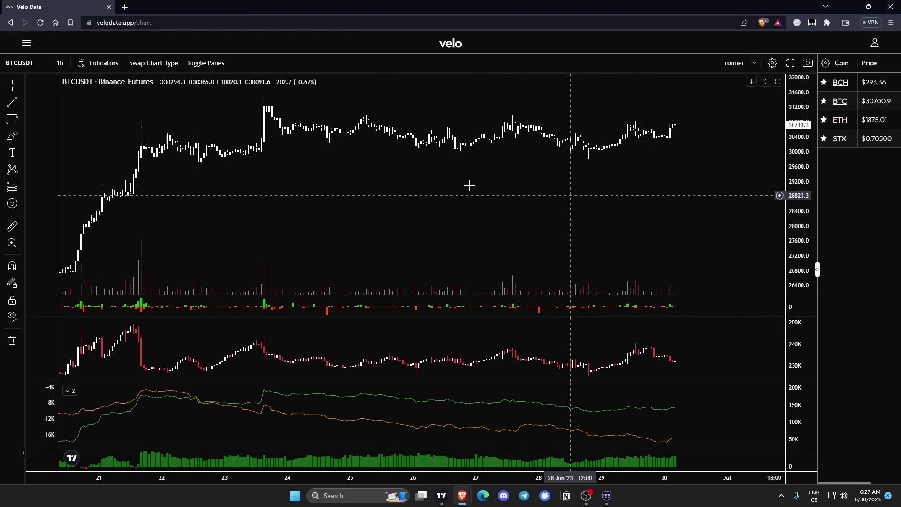
pyautogui.scroll(1, 653, 169)
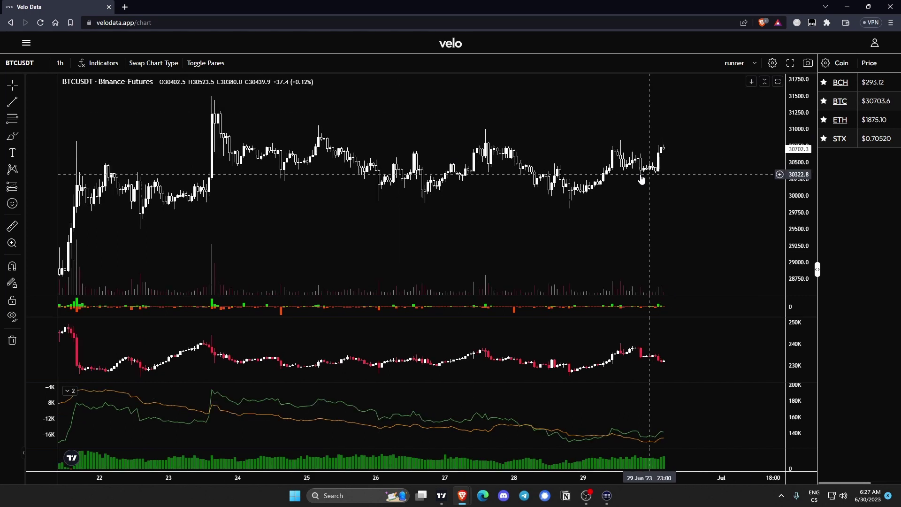
pyautogui.click(773, 64)
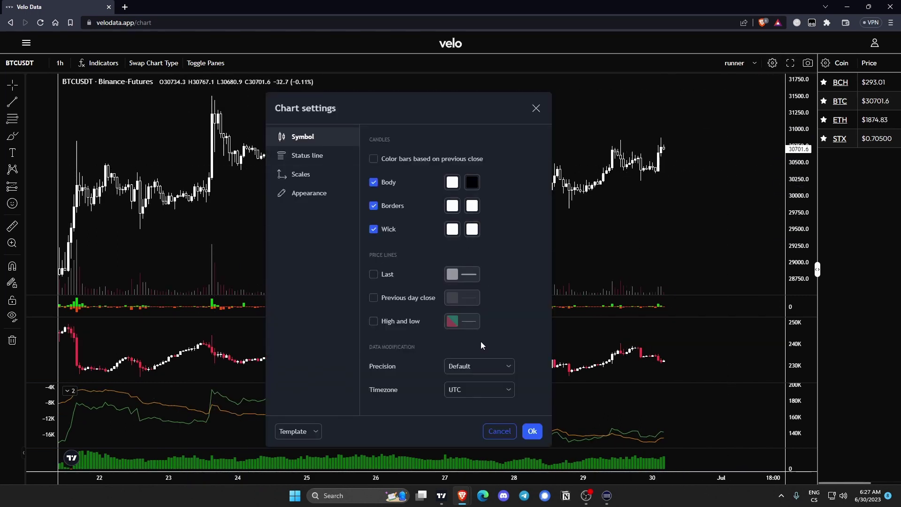
pyautogui.click(319, 156)
pyautogui.click(315, 174)
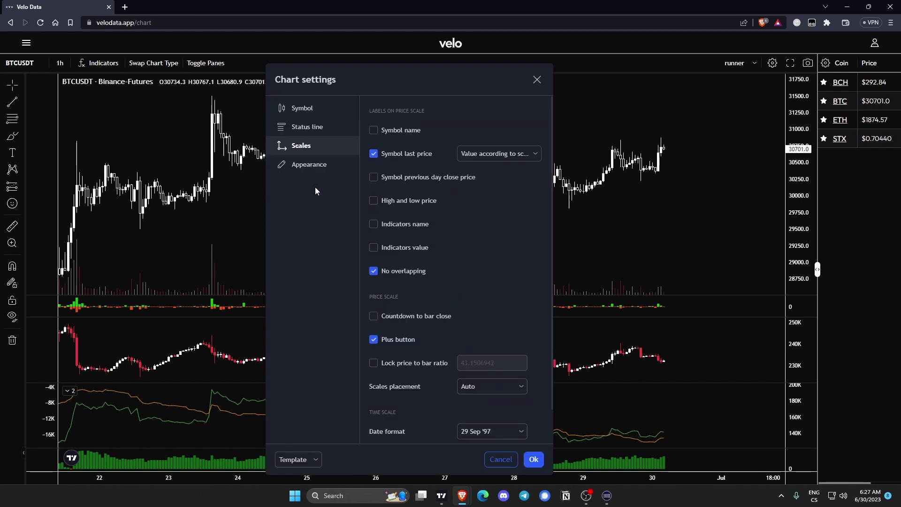
pyautogui.click(308, 165)
pyautogui.click(541, 83)
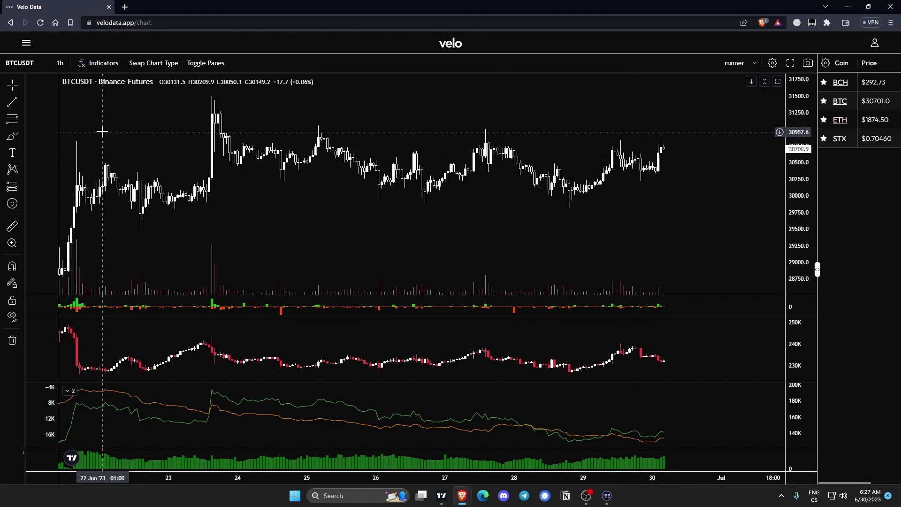
# Open the BTCUSDT symbol search and close it without changing the symbol
pyautogui.scroll(-5, 539, 267)
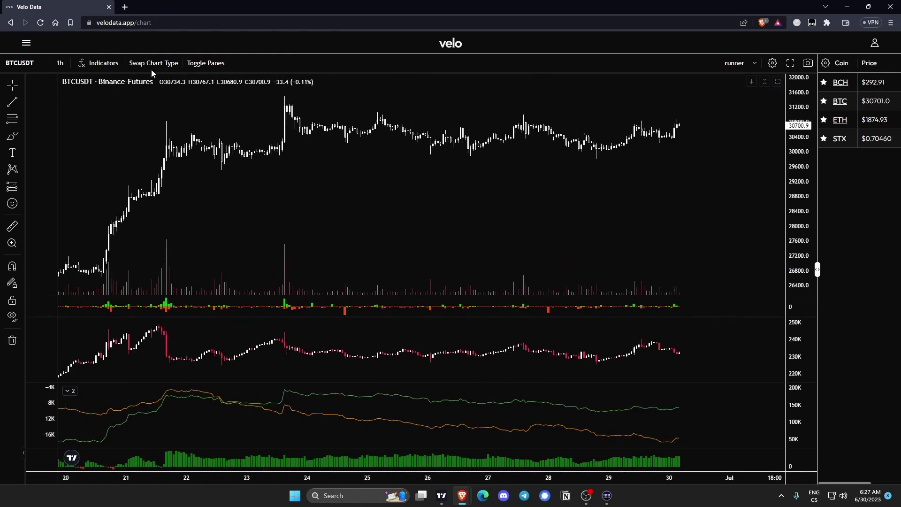
pyautogui.click(29, 63)
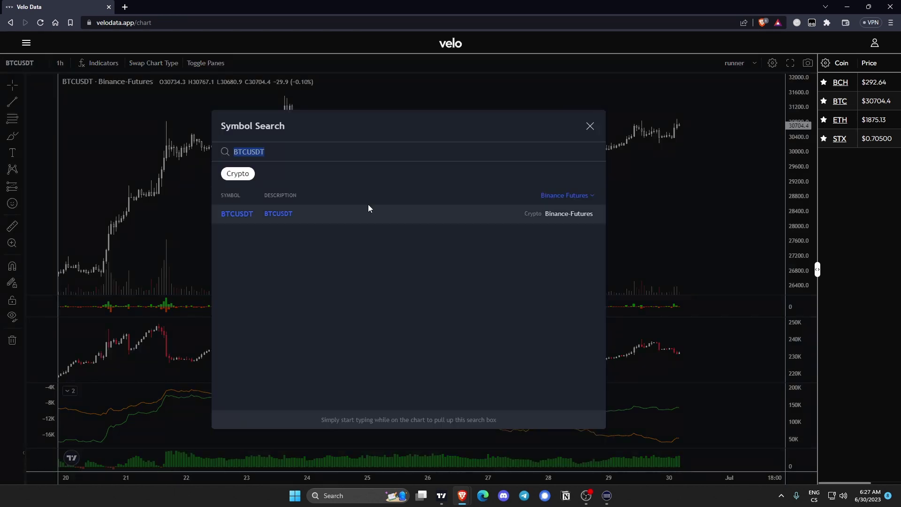
pyautogui.click(593, 127)
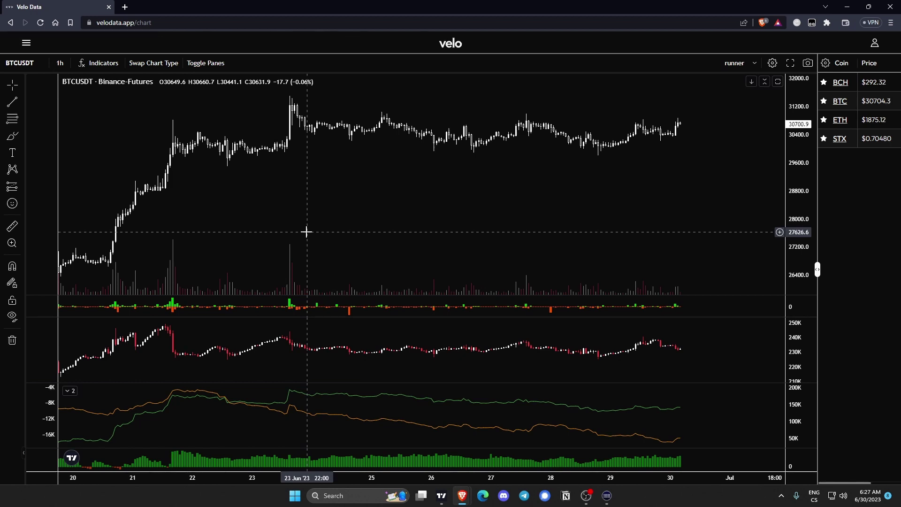
# Expand the legend to show each pane's indicator name and values, then zoom out and pan
pyautogui.click(71, 393)
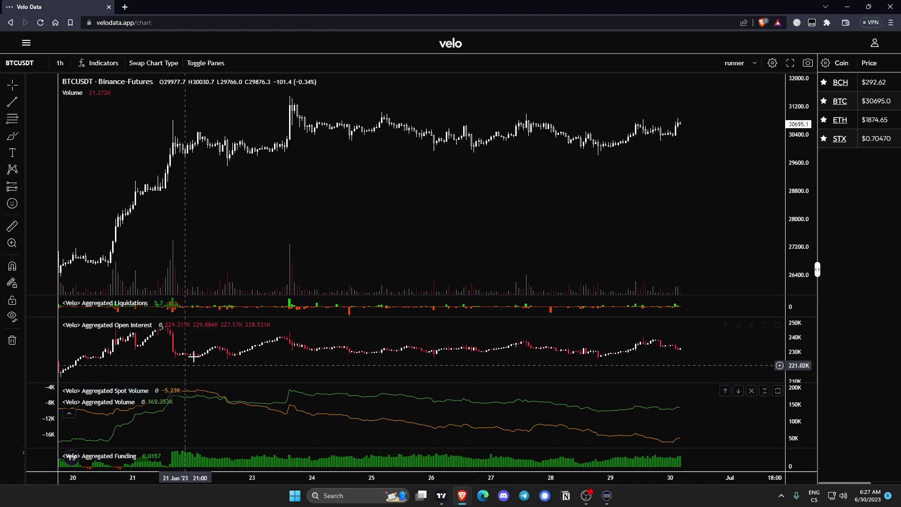
pyautogui.scroll(-4, 352, 190)
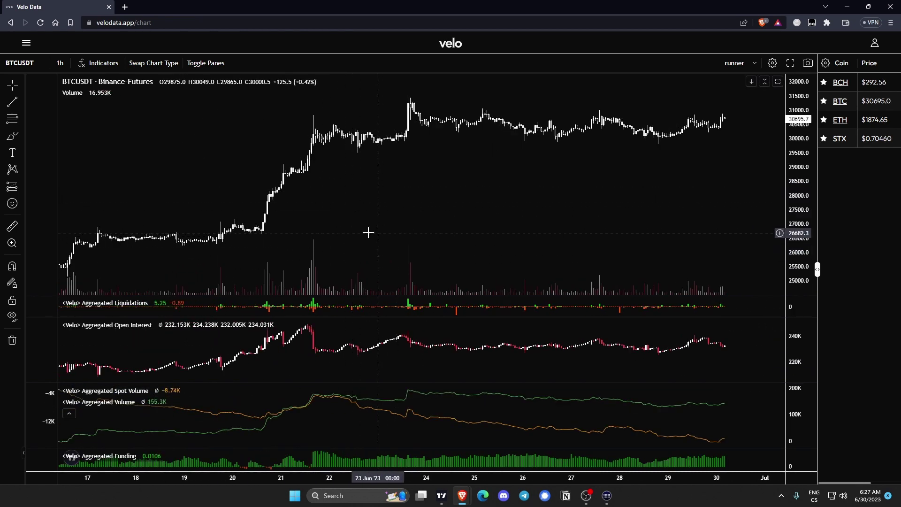
pyautogui.moveTo(368, 233); pyautogui.dragTo(313, 234)
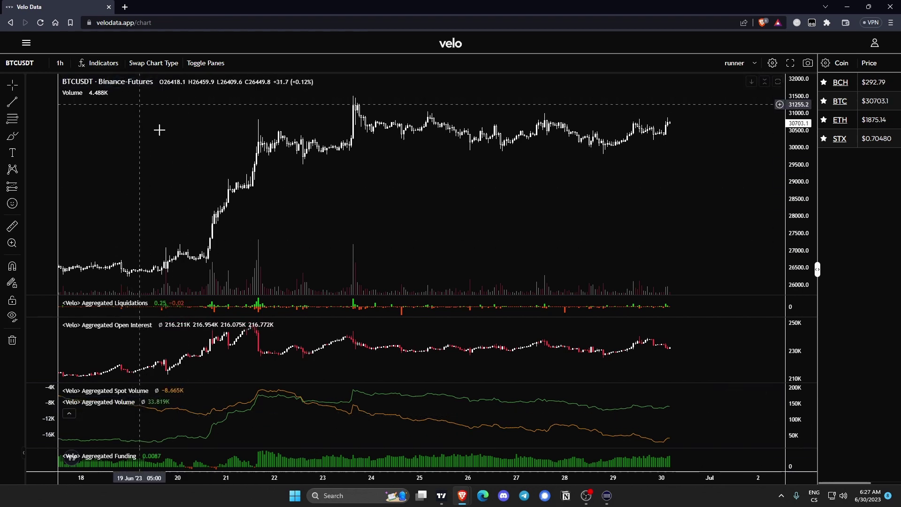
# Browse the list of available indicators, then close it
pyautogui.click(114, 66)
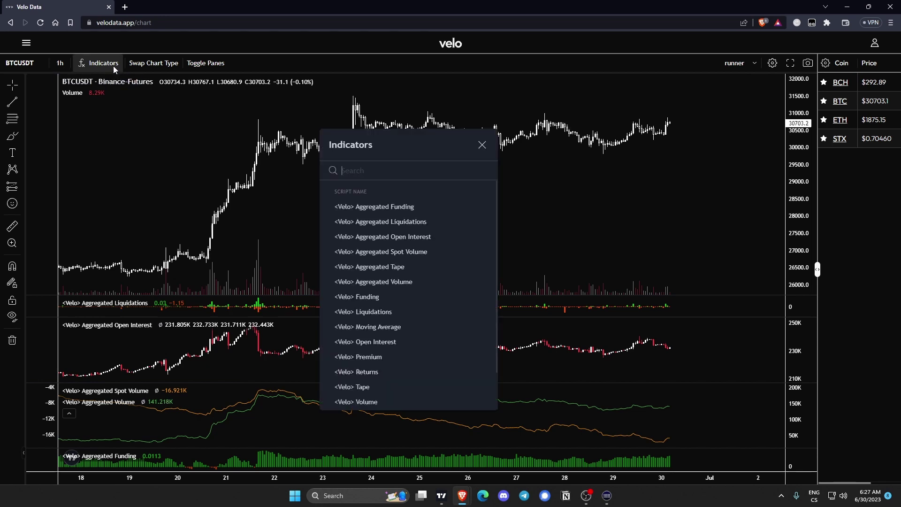
pyautogui.scroll(-1, 451, 237)
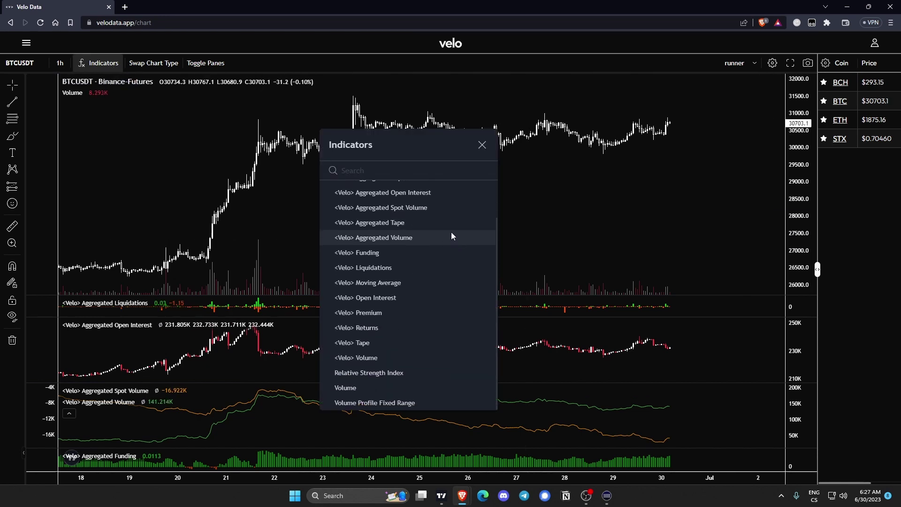
pyautogui.scroll(1, 406, 207)
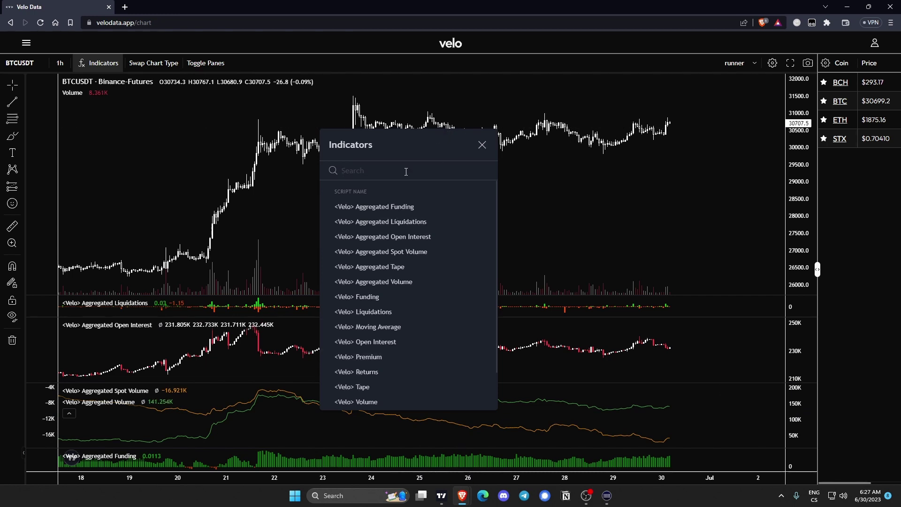
pyautogui.scroll(-1, 456, 340)
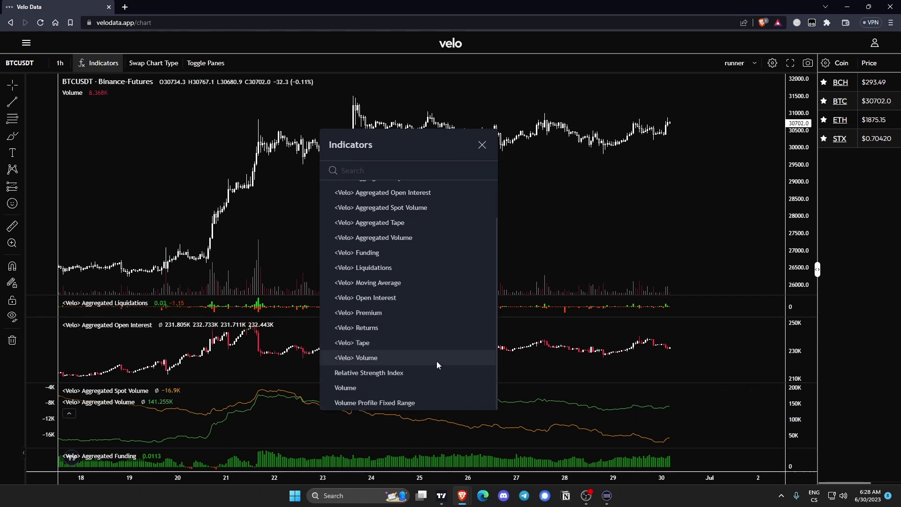
pyautogui.scroll(1, 385, 351)
pyautogui.scroll(-1, 351, 377)
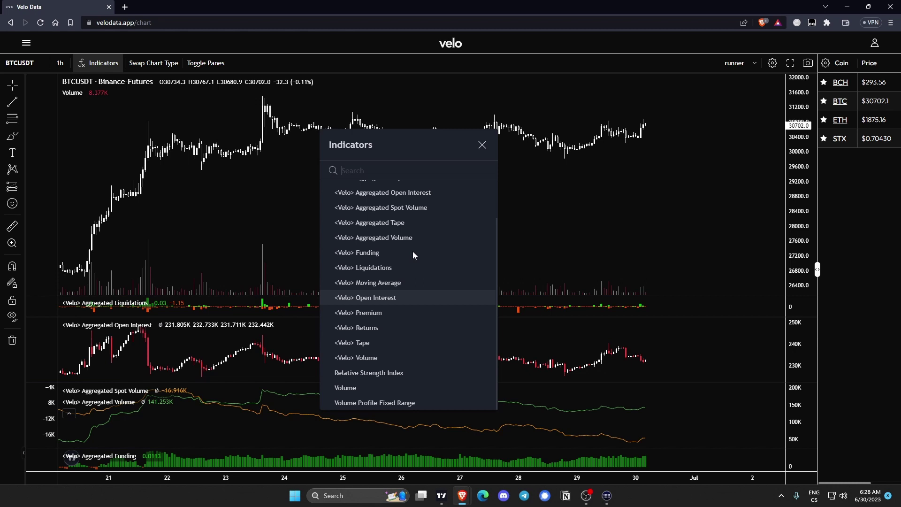
pyautogui.scroll(1, 406, 301)
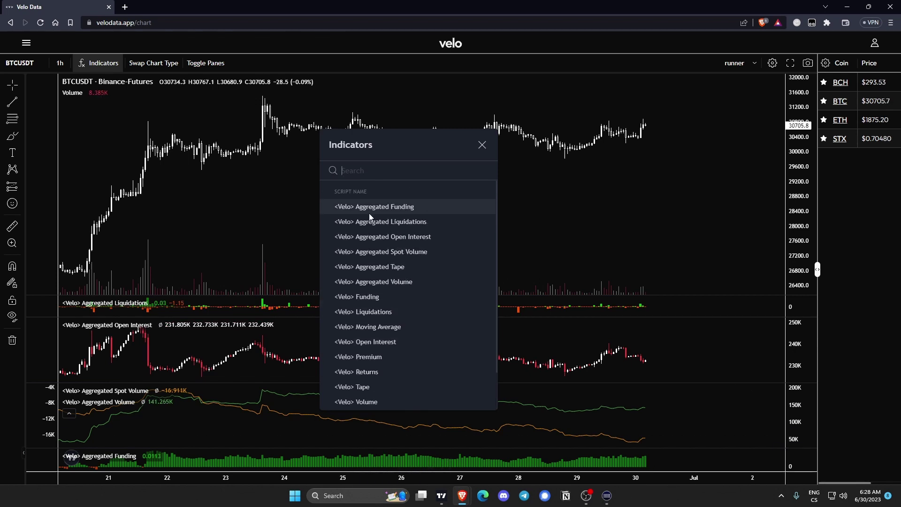
pyautogui.click(573, 211)
# Reopen the Indicators dialog and search for 'aggr'
pyautogui.scroll(-1, 573, 211)
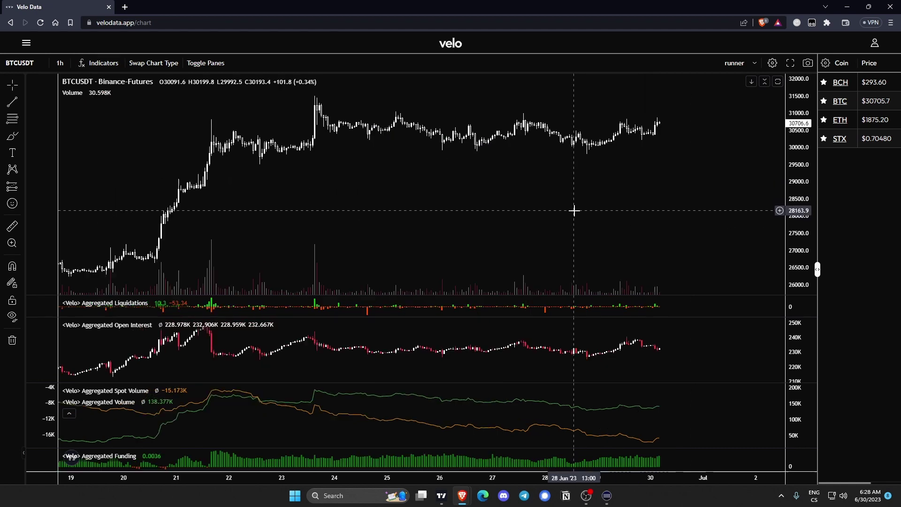
pyautogui.scroll(-1, 573, 211)
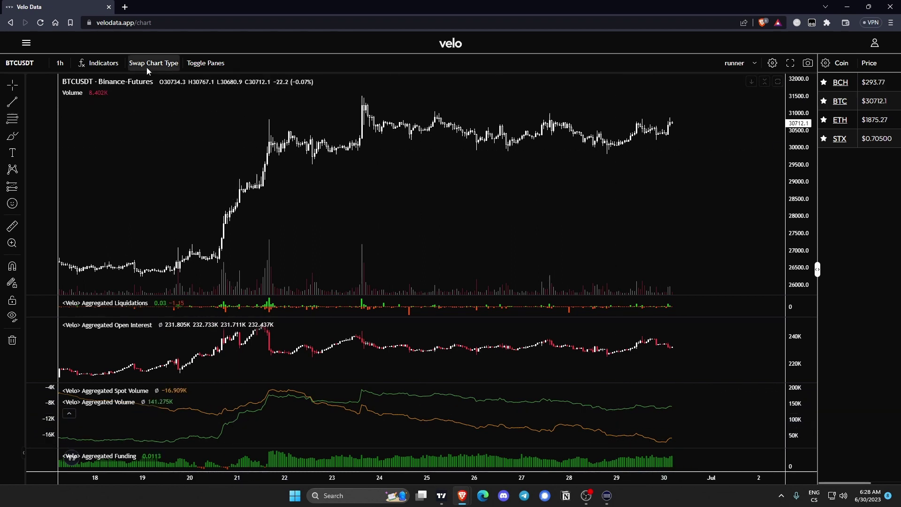
pyautogui.click(106, 68)
pyautogui.write('aggr')
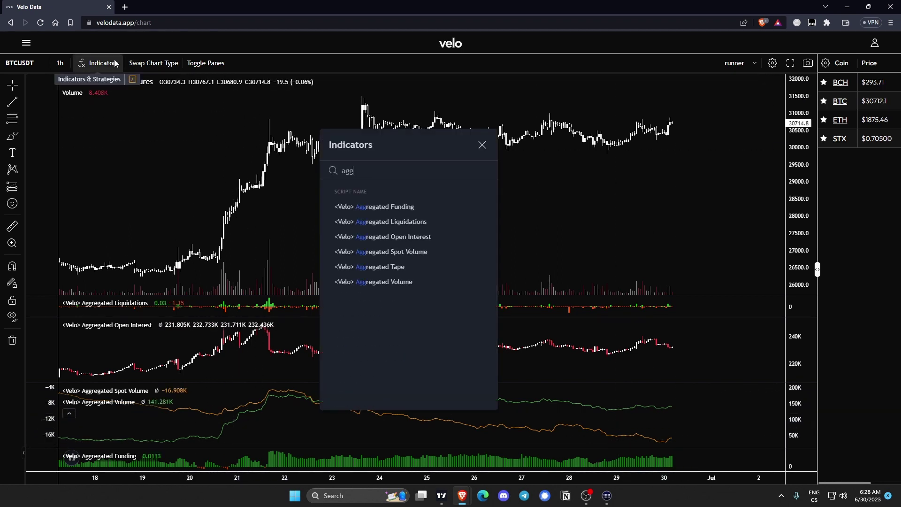
# Add '<Velo> Aggregated Spot Volume' as a new bottom pane and close the Indicators dialog
pyautogui.click(420, 252)
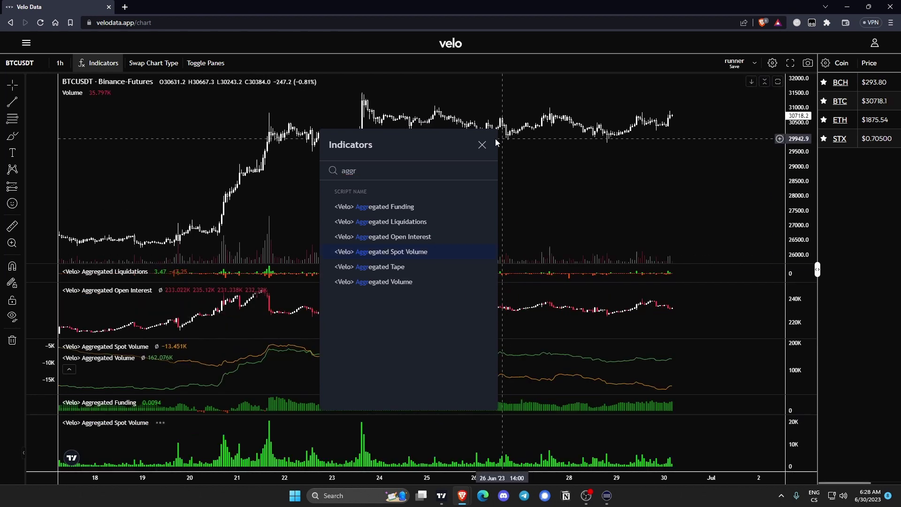
pyautogui.click(482, 144)
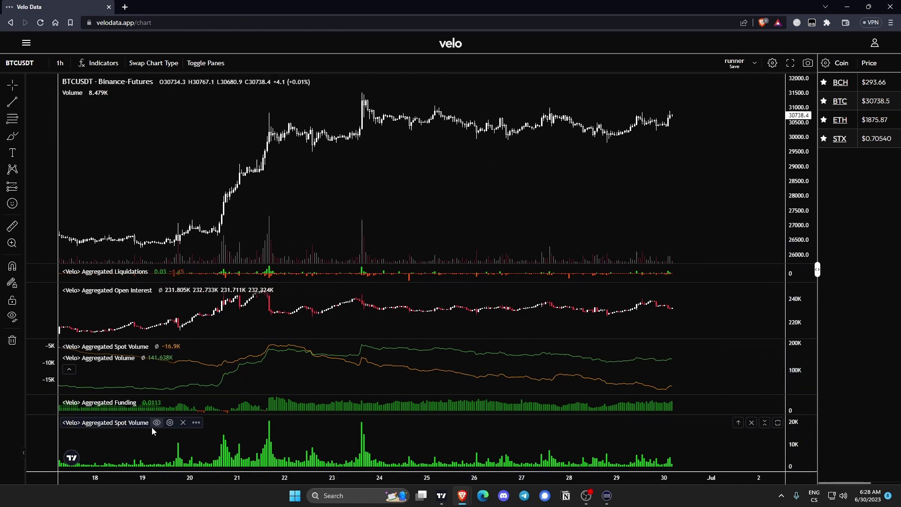
# Set the Spot Volume indicator's View to Cumulative Delta with all style colours white, and apply
pyautogui.click(171, 423)
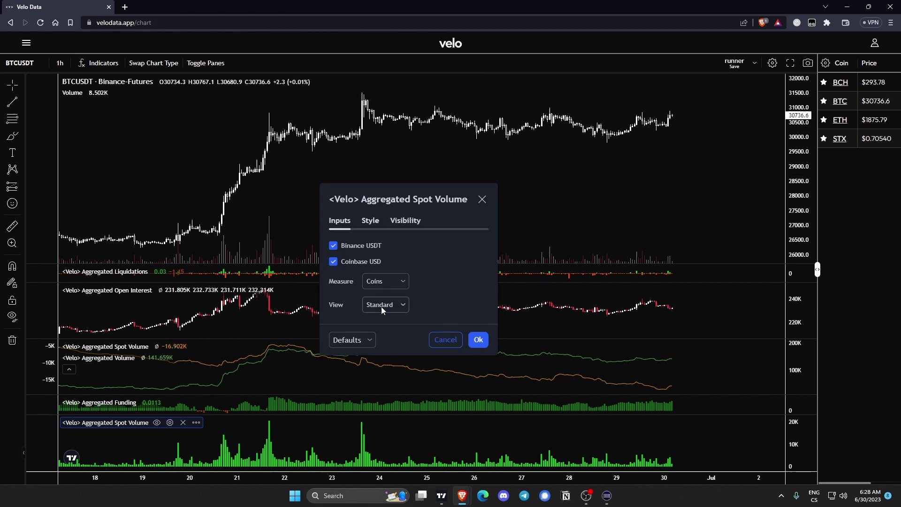
pyautogui.click(394, 308)
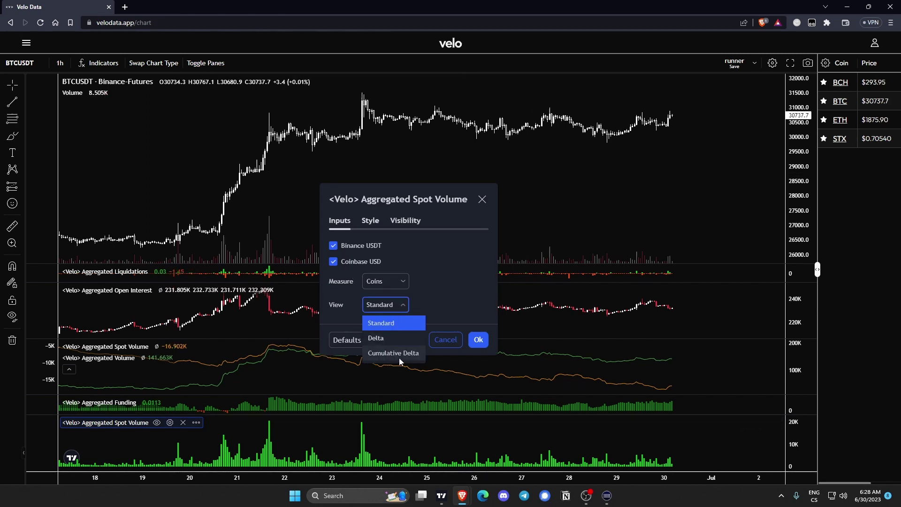
pyautogui.click(400, 356)
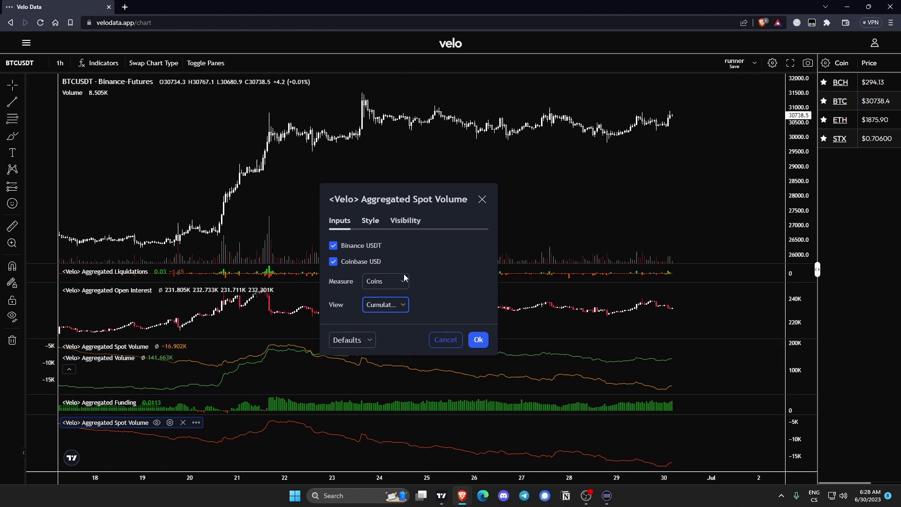
pyautogui.click(406, 220)
pyautogui.click(365, 222)
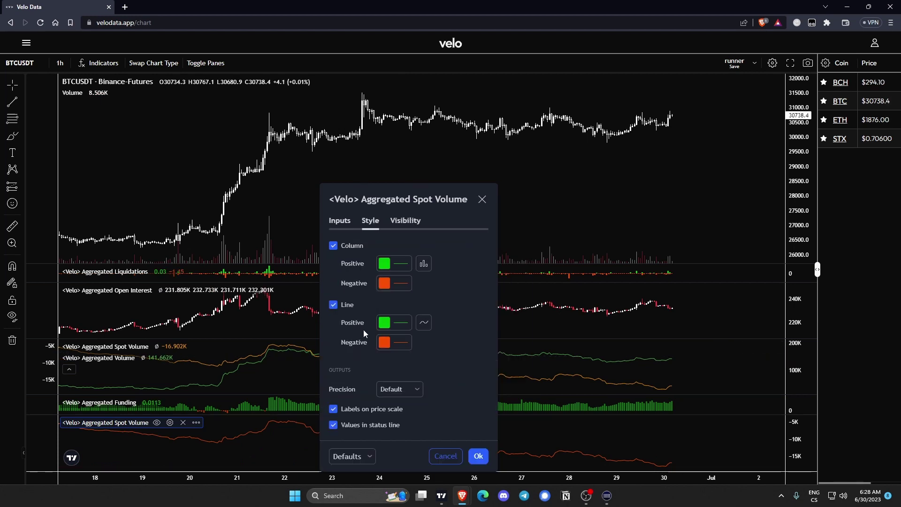
pyautogui.click(384, 265)
pyautogui.click(372, 285)
pyautogui.click(384, 283)
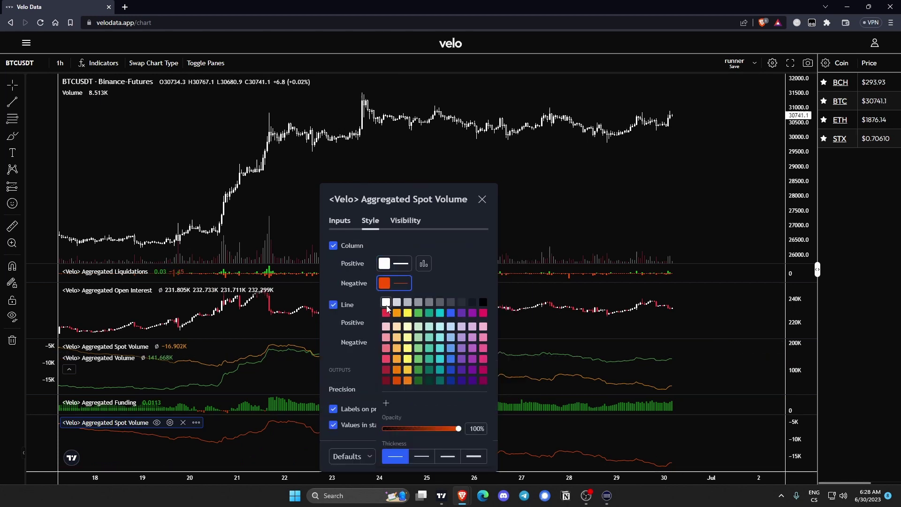
pyautogui.click(389, 304)
pyautogui.click(421, 288)
pyautogui.click(478, 457)
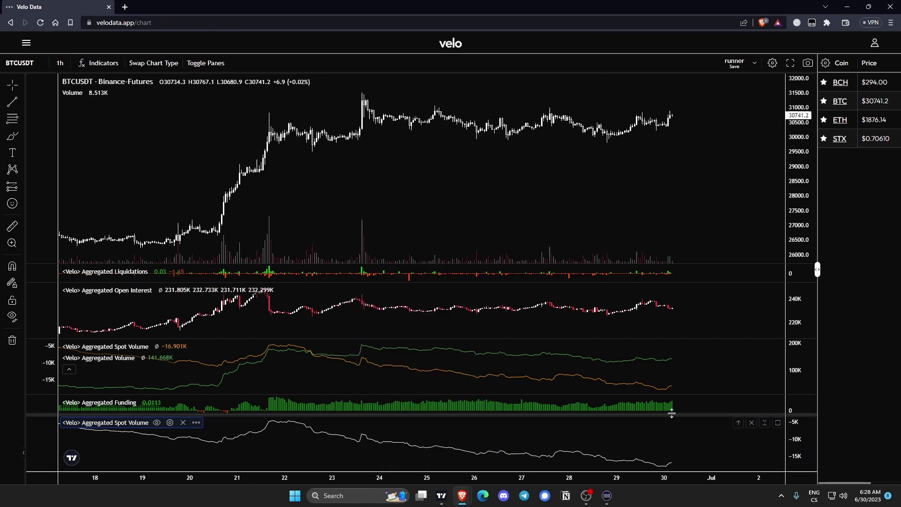
# Enlarge the Spot Volume pane and move it up two places above Funding
pyautogui.moveTo(543, 415); pyautogui.dragTo(346, 434)
pyautogui.moveTo(227, 439); pyautogui.dragTo(378, 435)
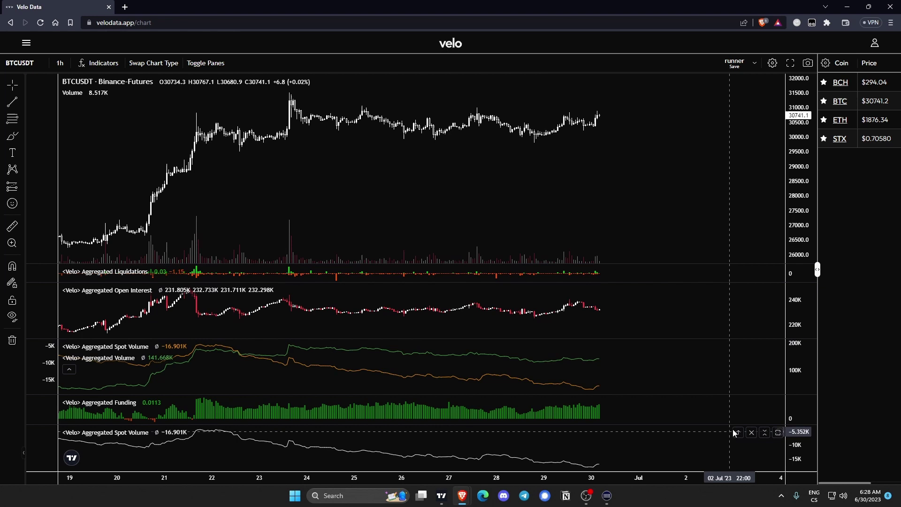
pyautogui.click(738, 431)
pyautogui.click(726, 403)
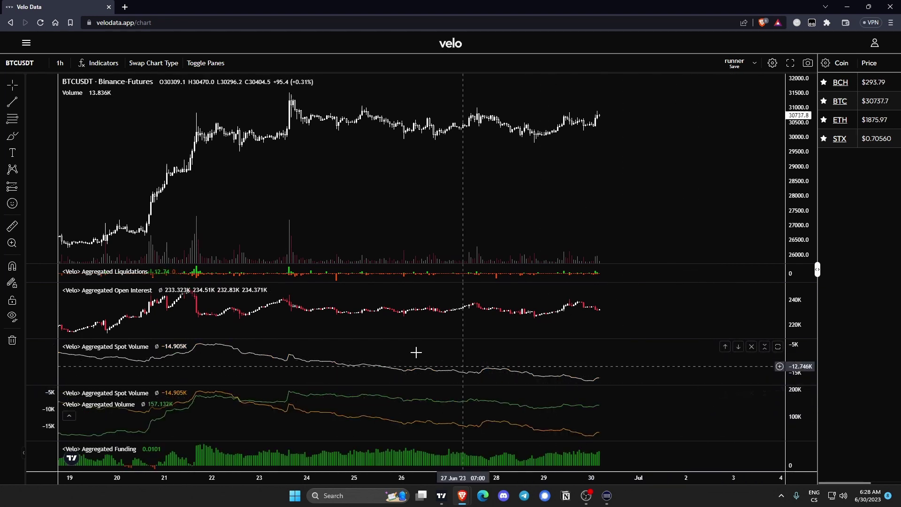
# Move the Spot Volume indicator into the existing Open Interest pane above
pyautogui.moveTo(167, 354)
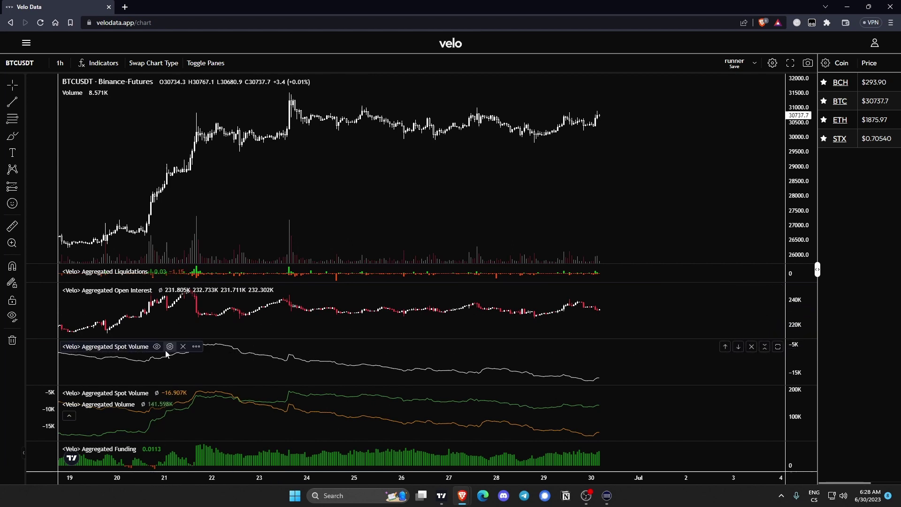
pyautogui.click(199, 349)
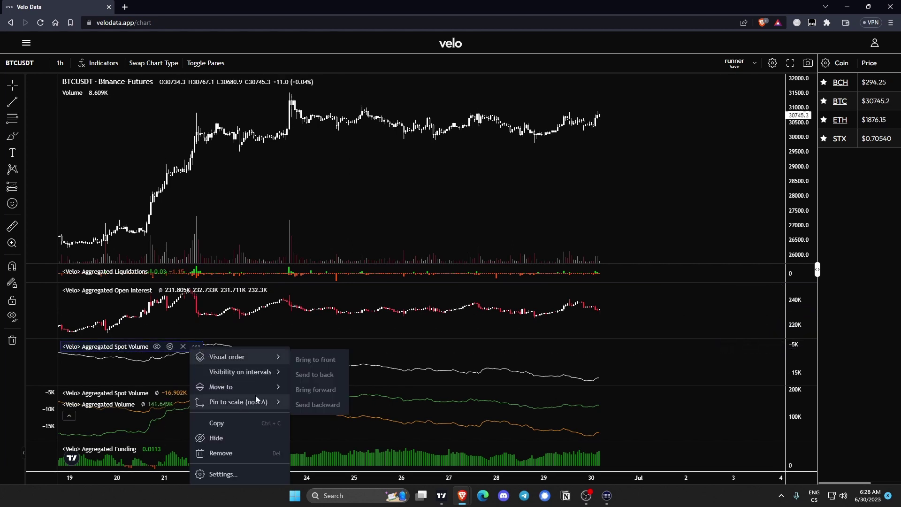
pyautogui.click(306, 391)
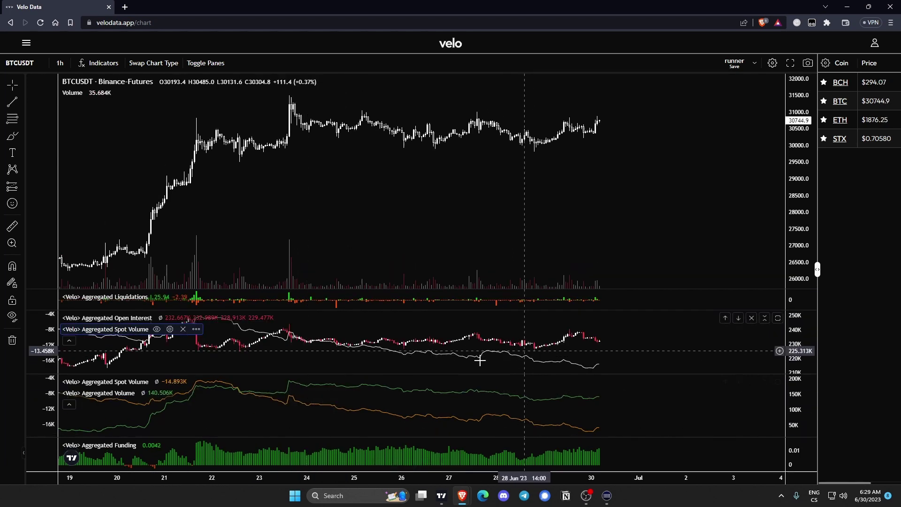
# Remove the white Cumulative Delta spot volume line from the Open Interest pane
pyautogui.click(183, 330)
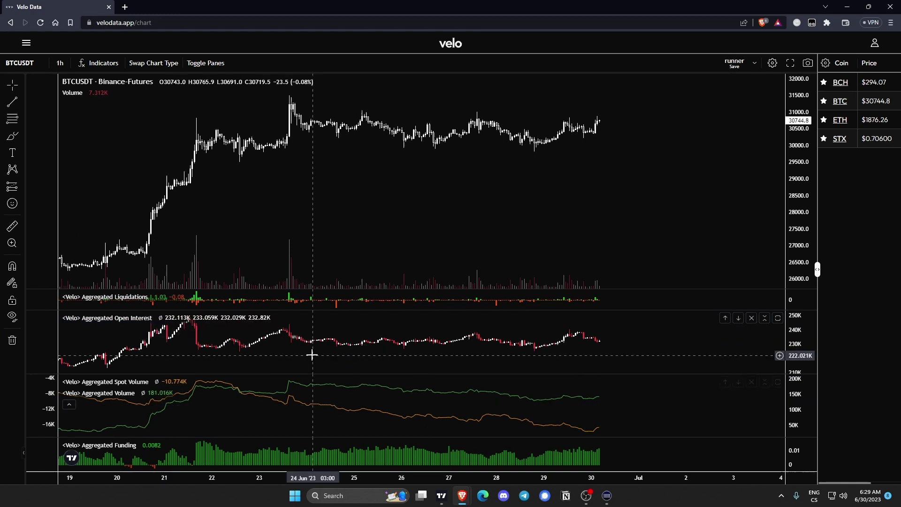
pyautogui.scroll(-1, 463, 243)
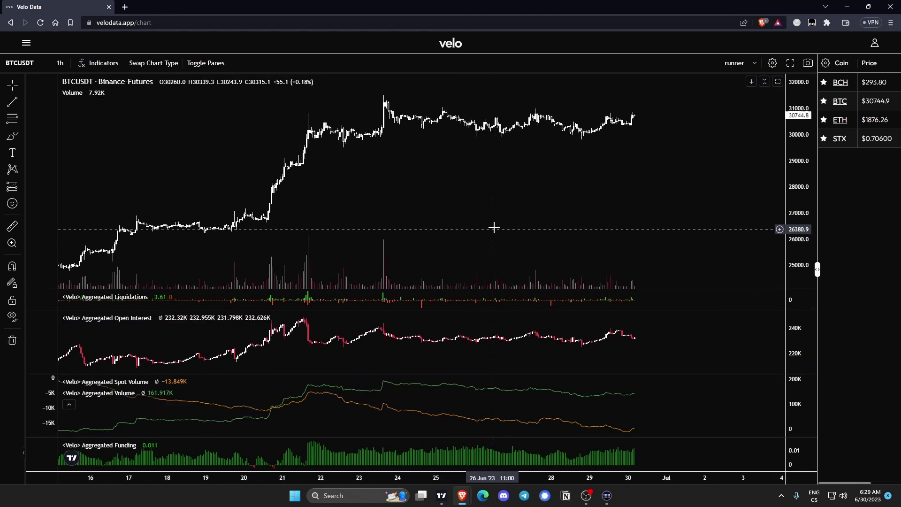
pyautogui.scroll(-1, 521, 202)
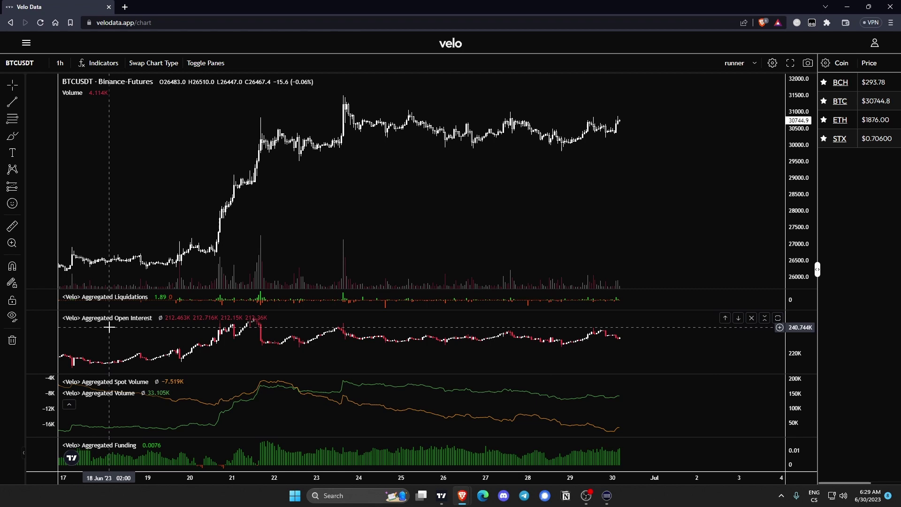
# Collapse the indicator legend so the panes show without names, then zoom the time range
pyautogui.moveTo(176, 319)
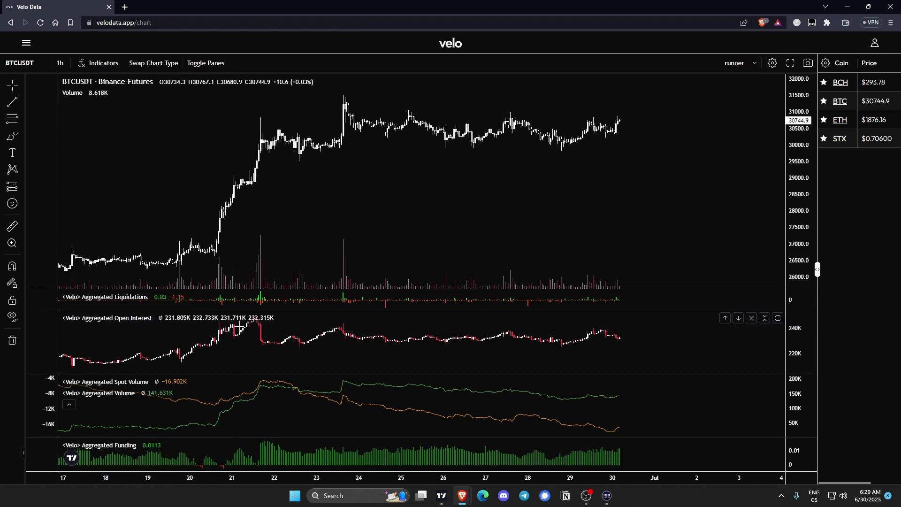
pyautogui.click(69, 405)
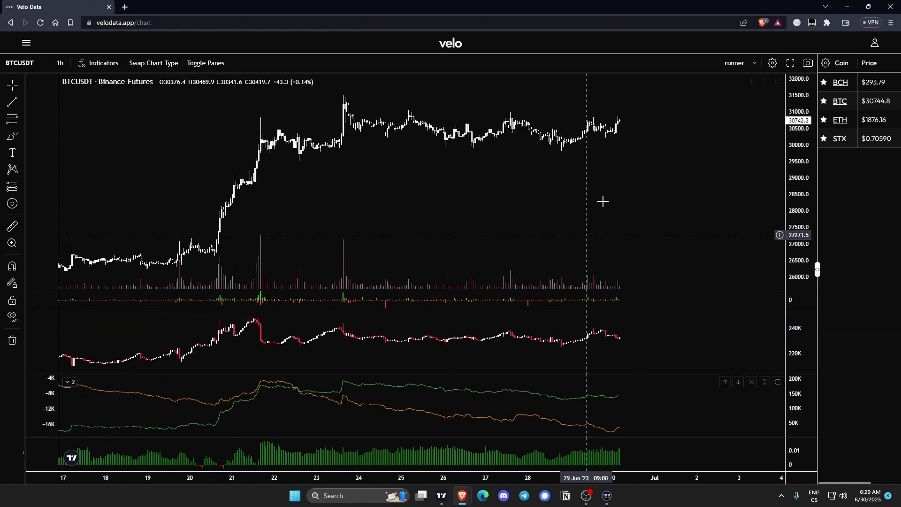
pyautogui.scroll(-3, 602, 201)
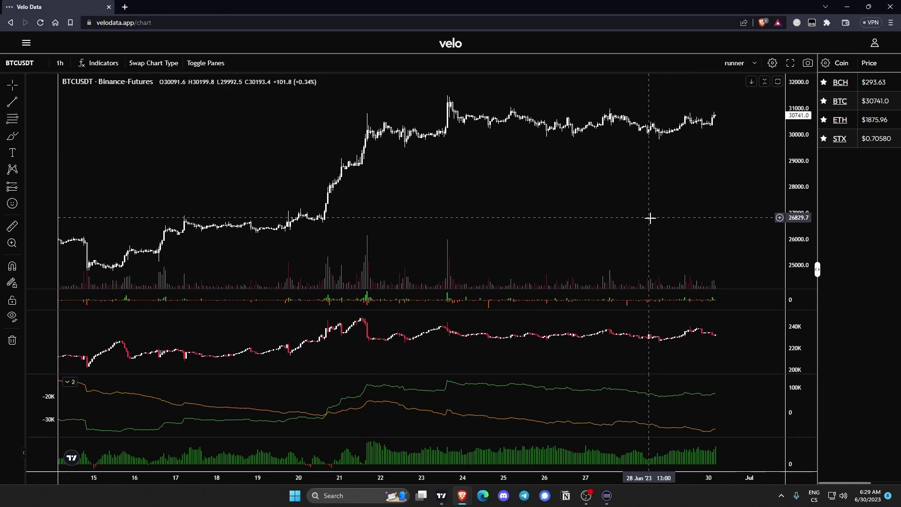
pyautogui.scroll(3, 555, 229)
pyautogui.scroll(3, 540, 230)
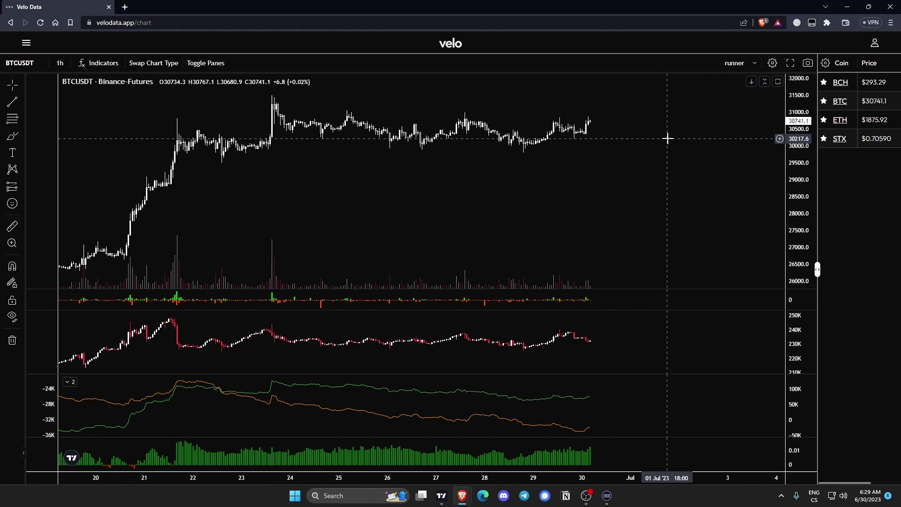
pyautogui.scroll(1, 666, 139)
pyautogui.scroll(1, 573, 134)
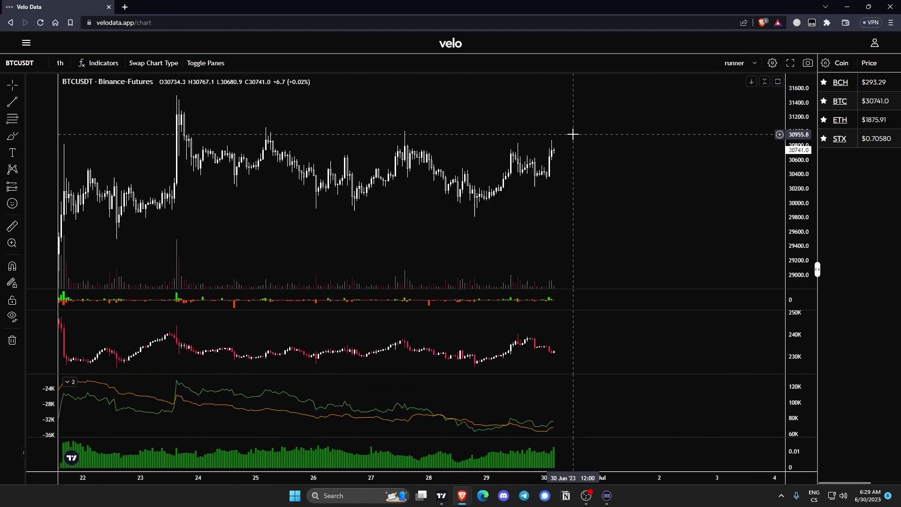
pyautogui.scroll(-1, 459, 227)
pyautogui.scroll(1, 706, 121)
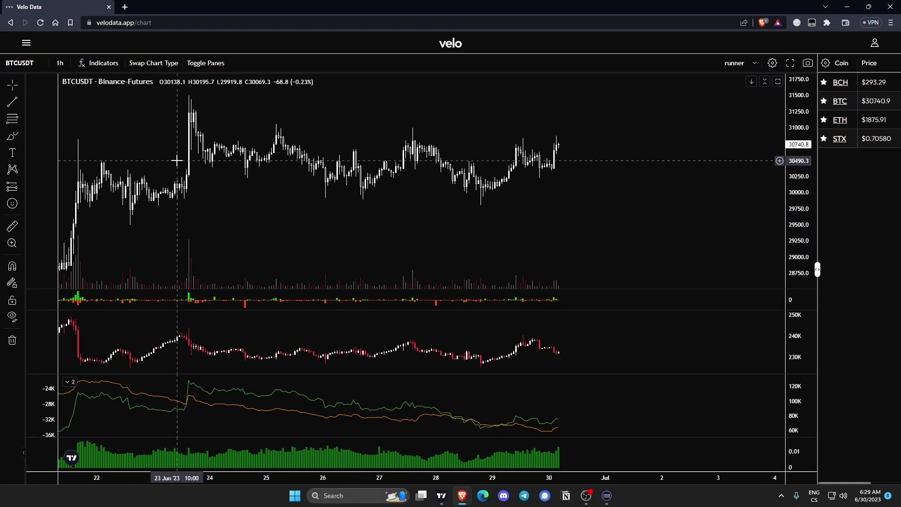
# Draw a freehand brush curve below the recent candles
pyautogui.click(22, 136)
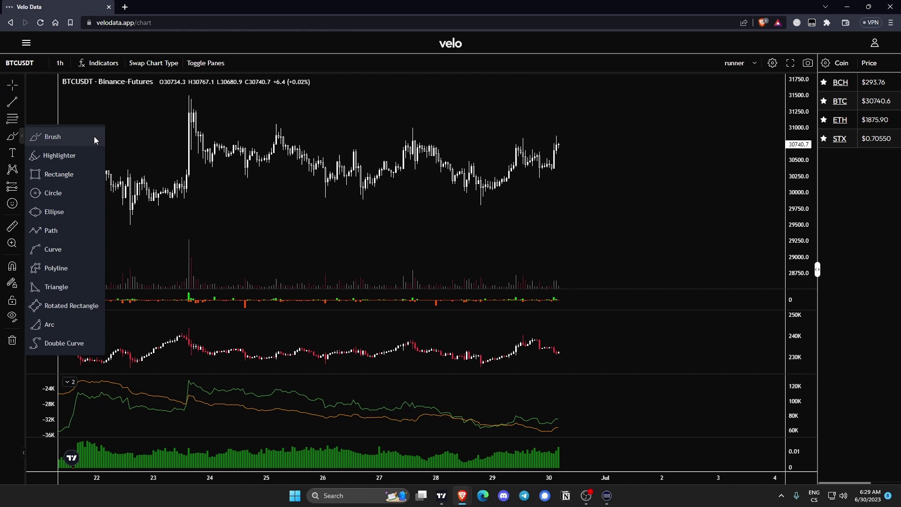
pyautogui.click(52, 136)
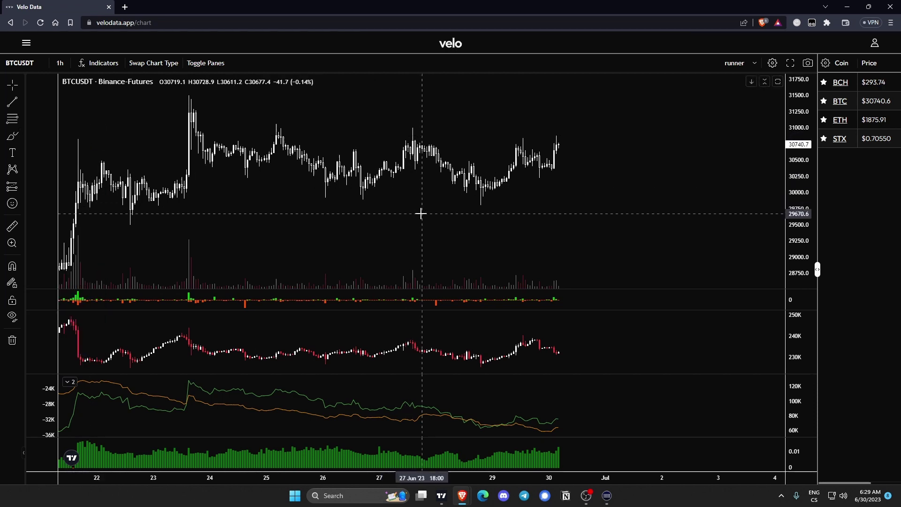
pyautogui.moveTo(423, 212); pyautogui.dragTo(631, 176)
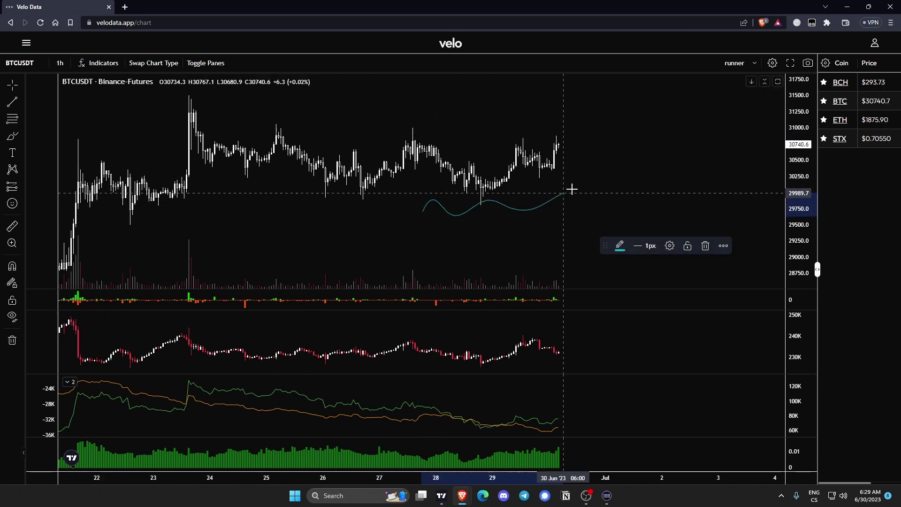
# Add a white 'Velo very cool' text label and scribble in the lower indicator pane
pyautogui.click(13, 152)
pyautogui.click(590, 225)
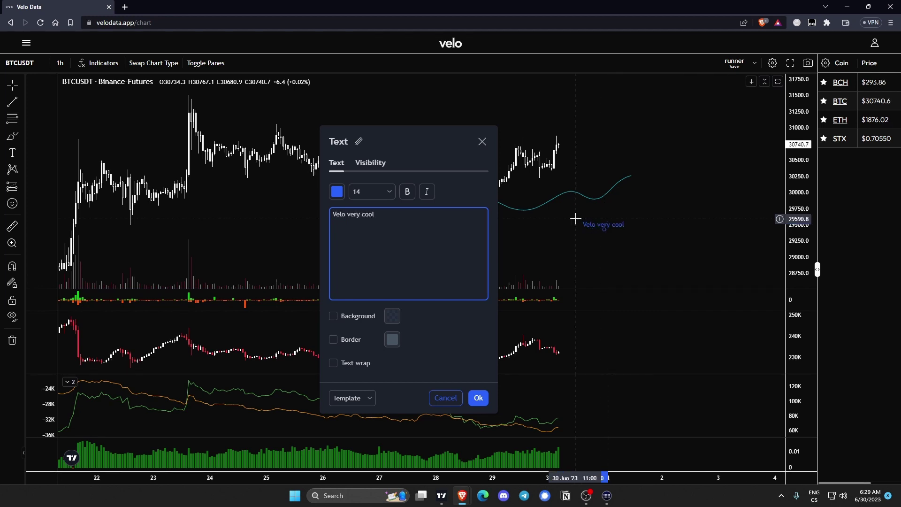
pyautogui.click(337, 192)
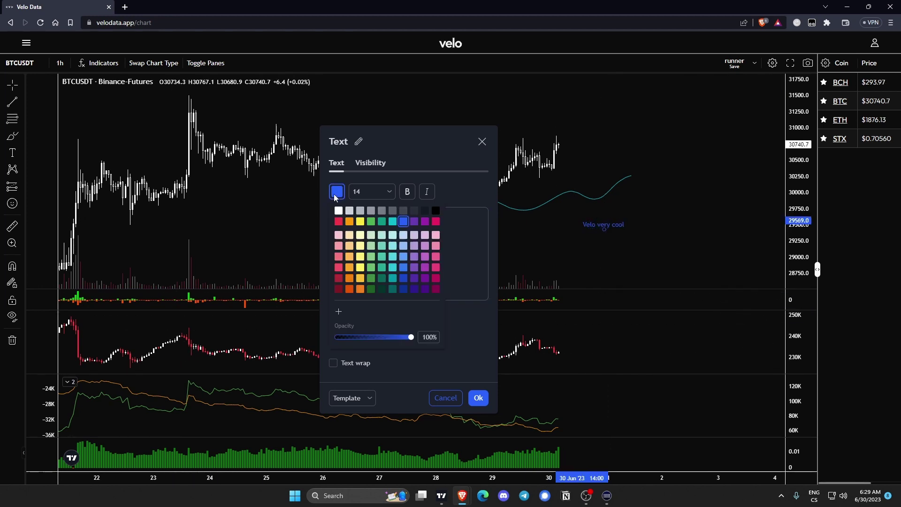
pyautogui.click(471, 197)
pyautogui.click(478, 397)
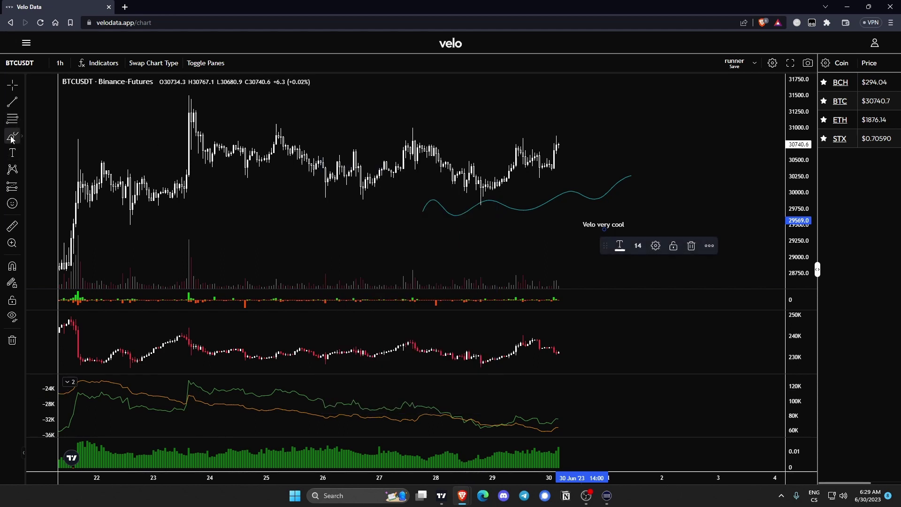
pyautogui.click(548, 352)
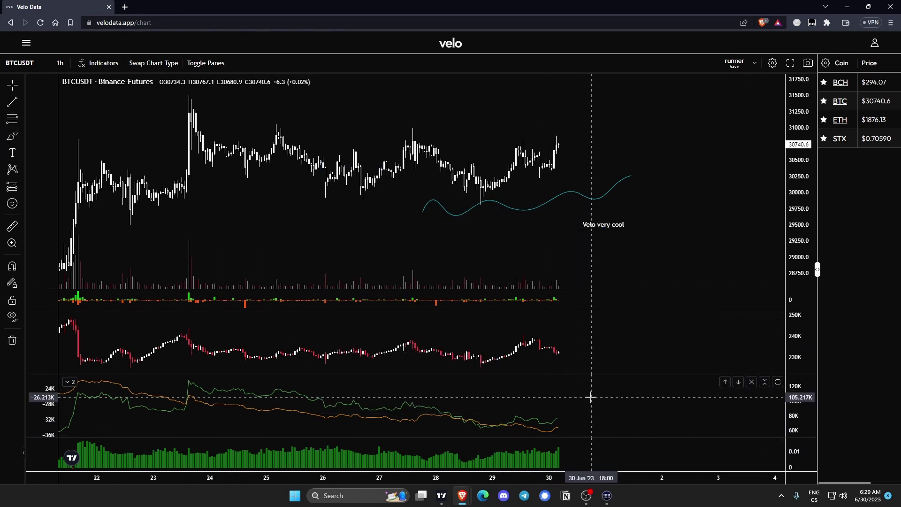
pyautogui.moveTo(588, 395)
pyautogui.mouseDown()
pyautogui.moveTo(590, 421)
pyautogui.moveTo(719, 409)
pyautogui.moveTo(716, 399)
pyautogui.moveTo(596, 392)
pyautogui.moveTo(623, 422)
pyautogui.moveTo(680, 423)
pyautogui.mouseUp()
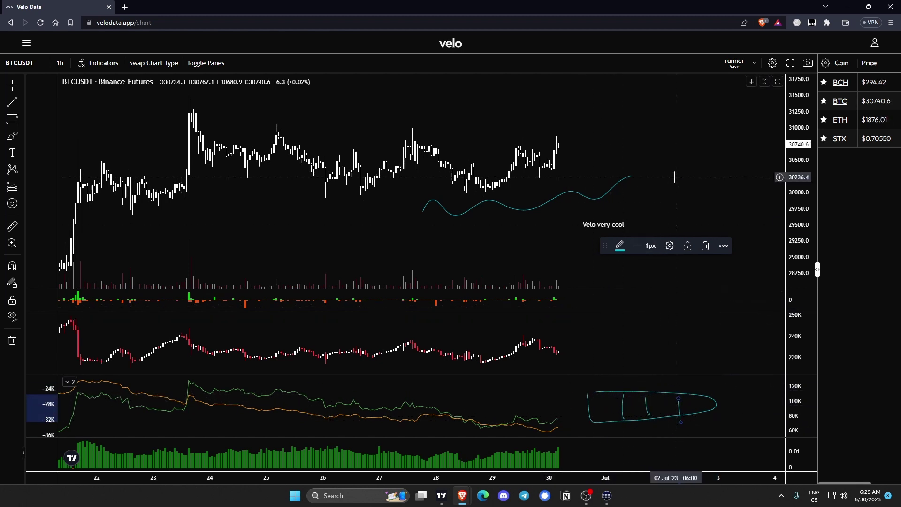
# Deselect the scribble and save the 'runner' chart layout, then scroll around the annotations
pyautogui.click(634, 272)
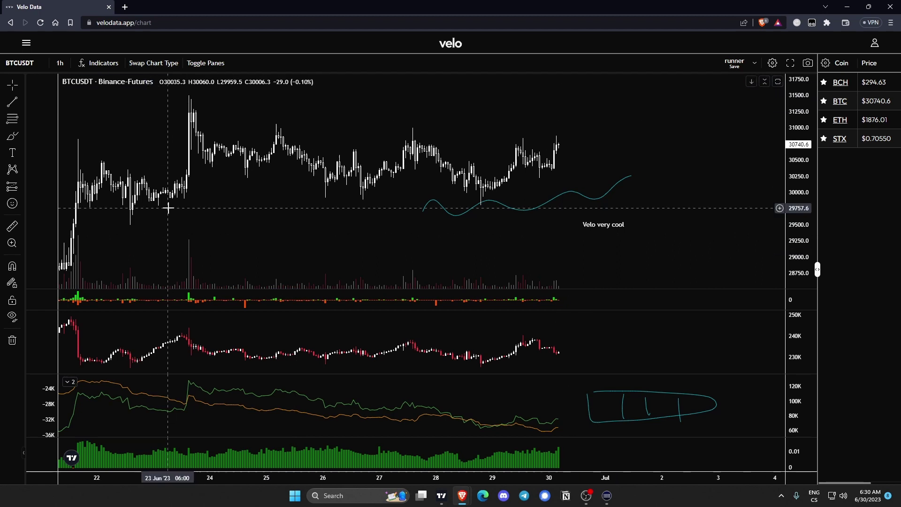
pyautogui.scroll(-1, 439, 233)
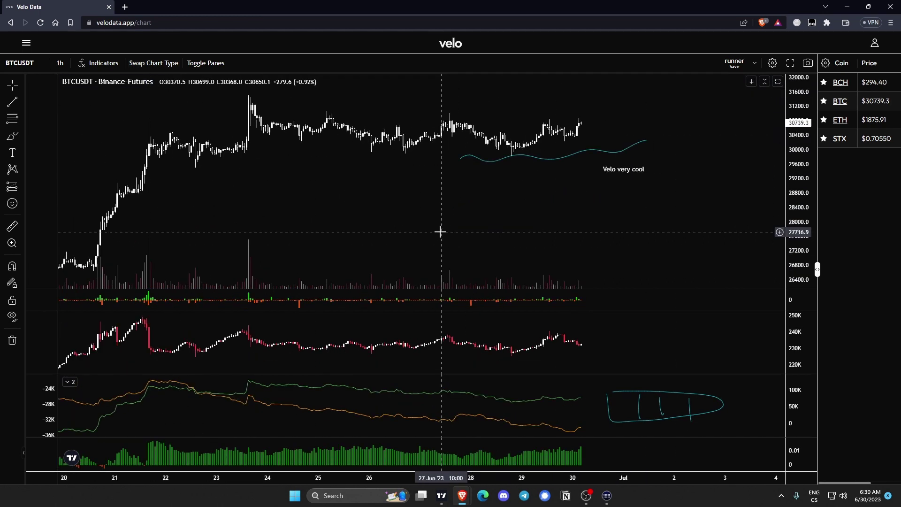
pyautogui.click(730, 67)
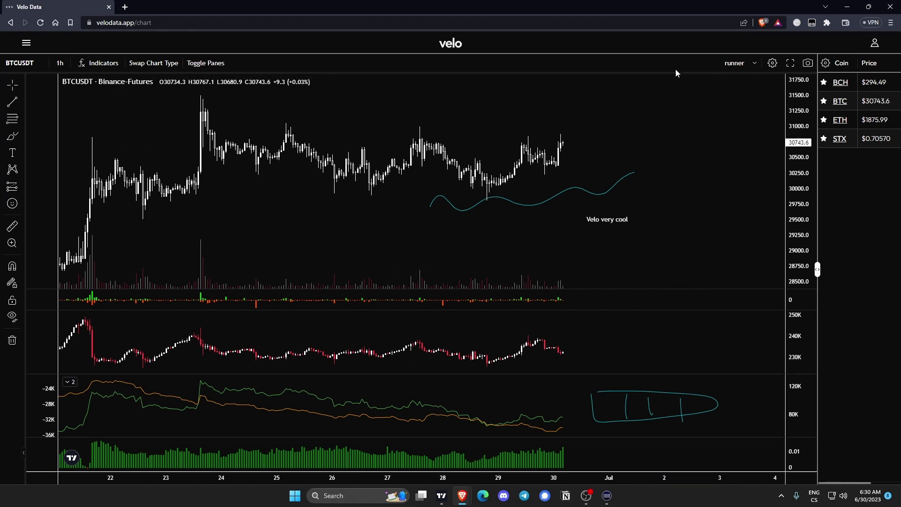
pyautogui.hscroll(-10, 439, 229)
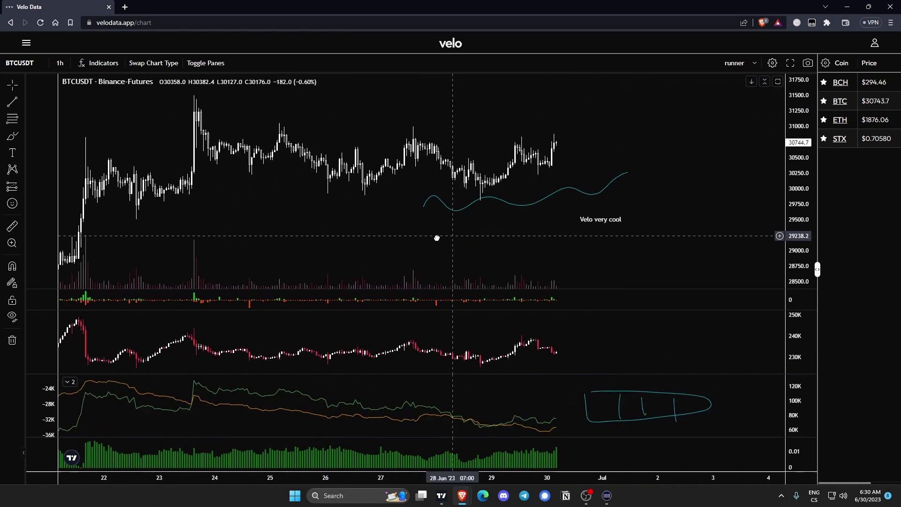
pyautogui.hscroll(5, 430, 246)
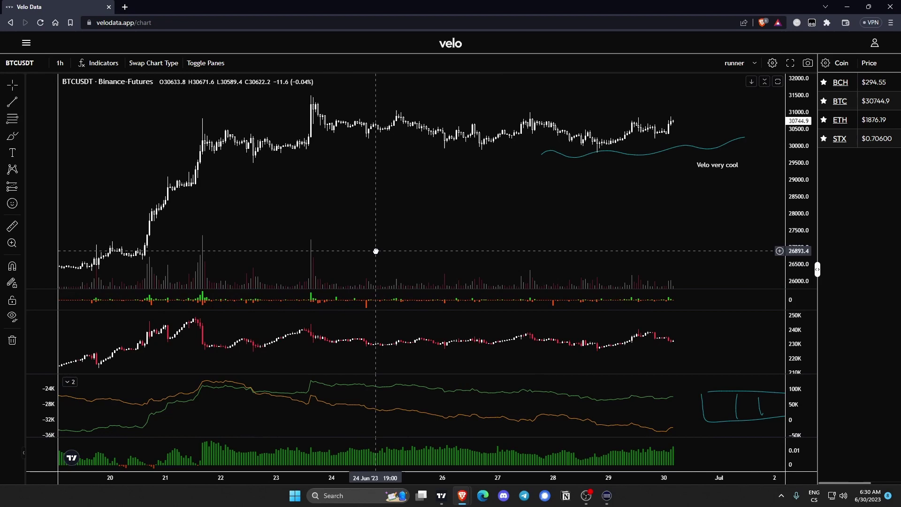
pyautogui.scroll(3, 322, 248)
pyautogui.scroll(-3, 503, 266)
pyautogui.hscroll(5, 502, 266)
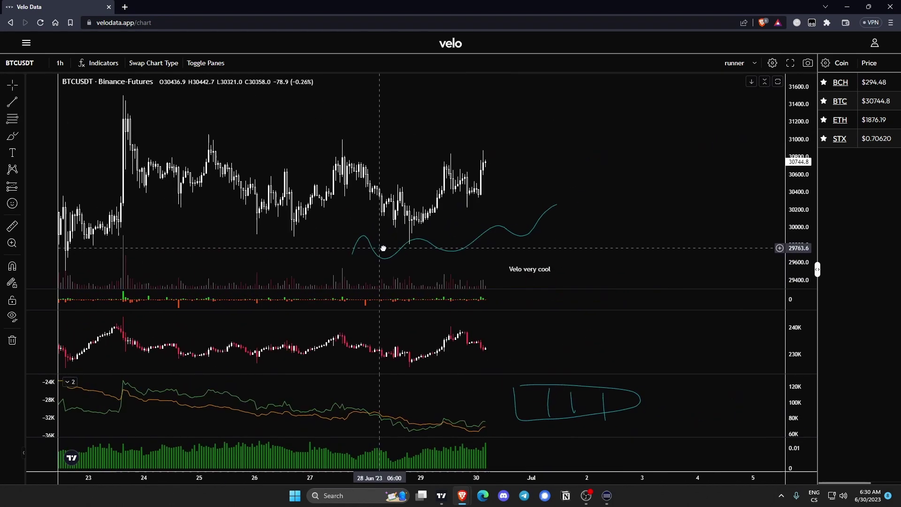
pyautogui.hscroll(-3, 305, 148)
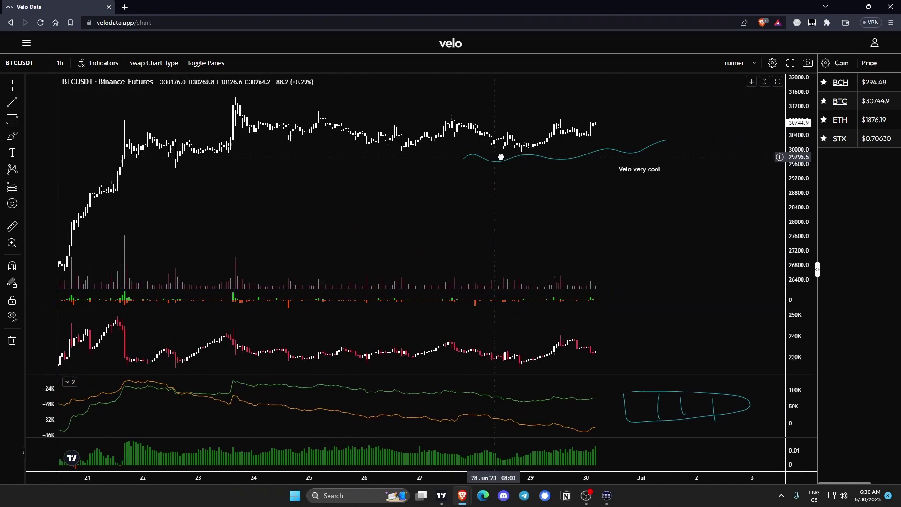
pyautogui.hscroll(3, 499, 155)
pyautogui.hscroll(-2, 418, 151)
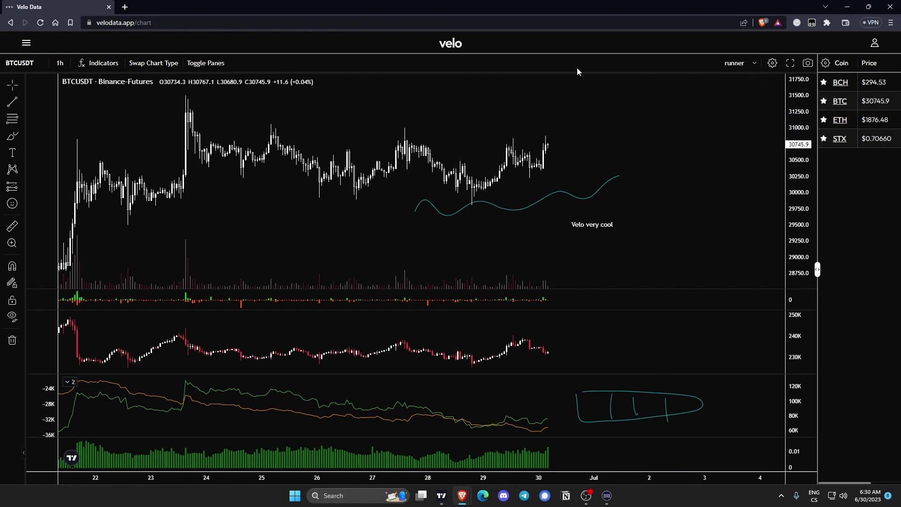
pyautogui.hscroll(-2, 533, 157)
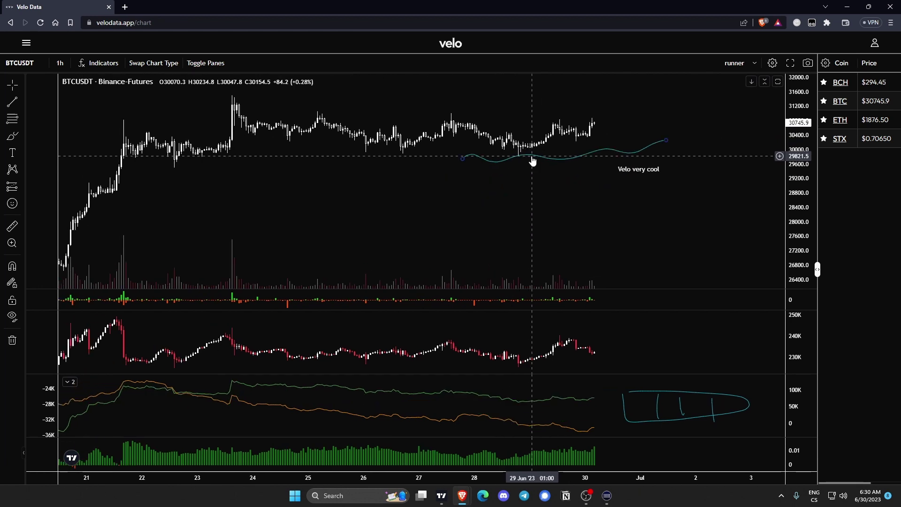
pyautogui.click(162, 64)
pyautogui.click(147, 64)
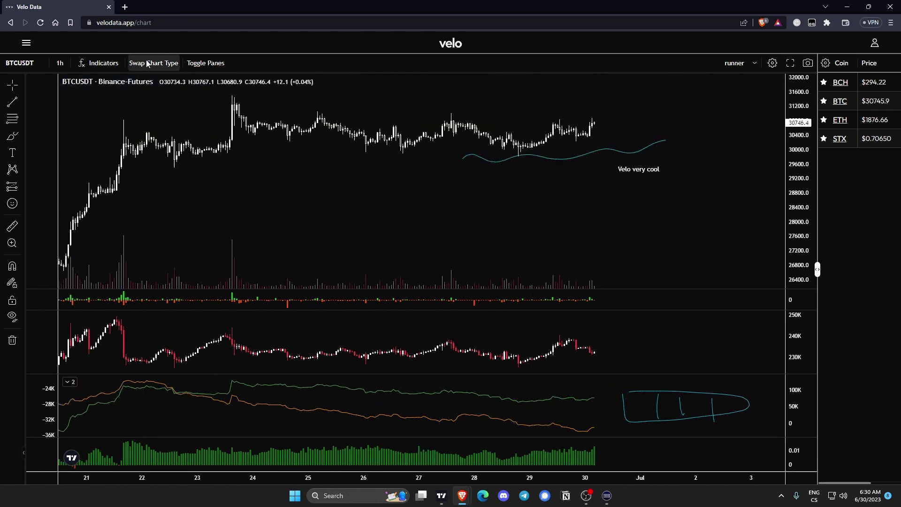
pyautogui.click(141, 62)
pyautogui.click(141, 62)
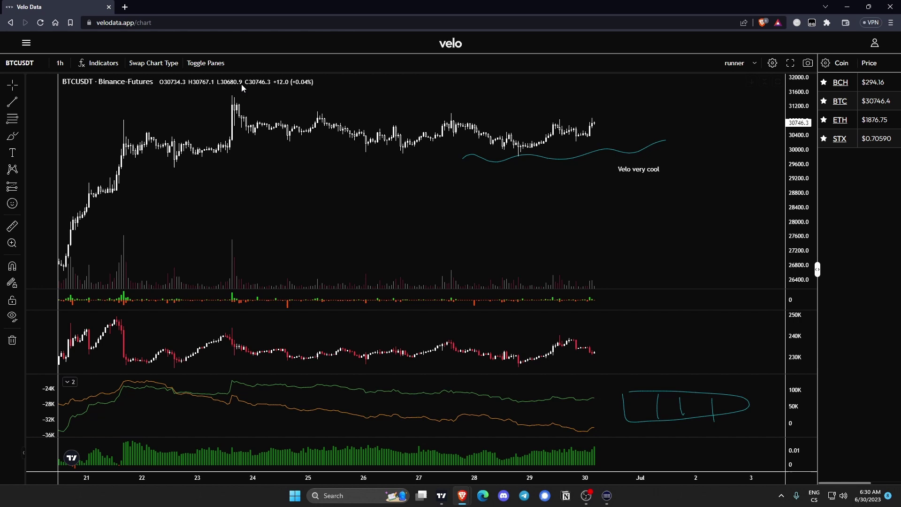
pyautogui.click(215, 65)
pyautogui.click(214, 65)
pyautogui.click(214, 65)
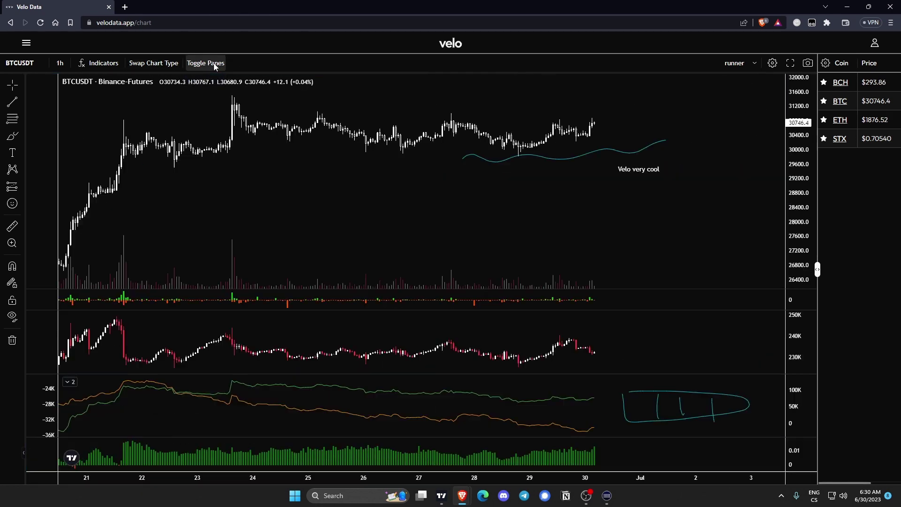
pyautogui.moveTo(487, 148); pyautogui.dragTo(517, 147)
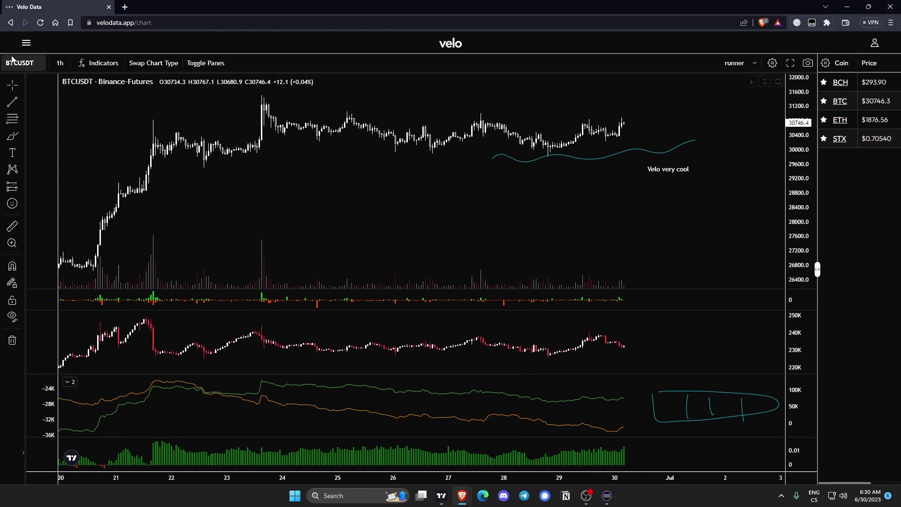
pyautogui.click(202, 65)
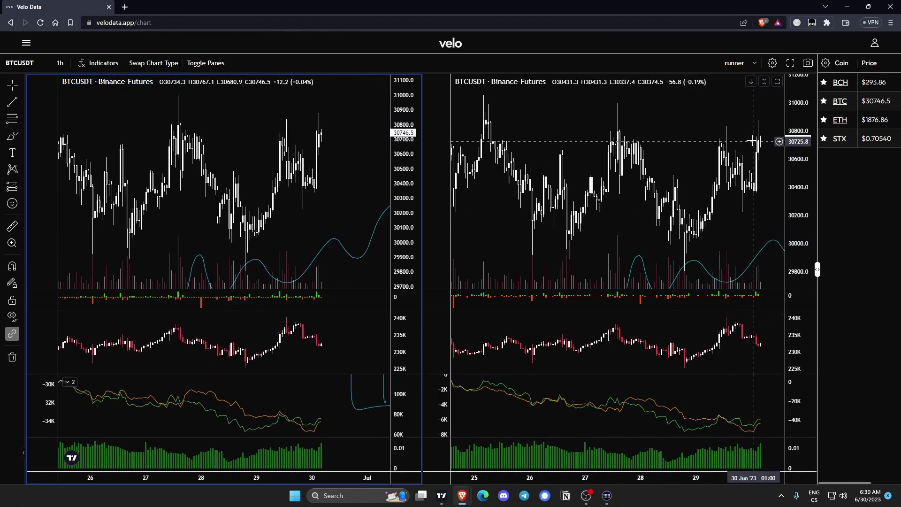
pyautogui.click(752, 169)
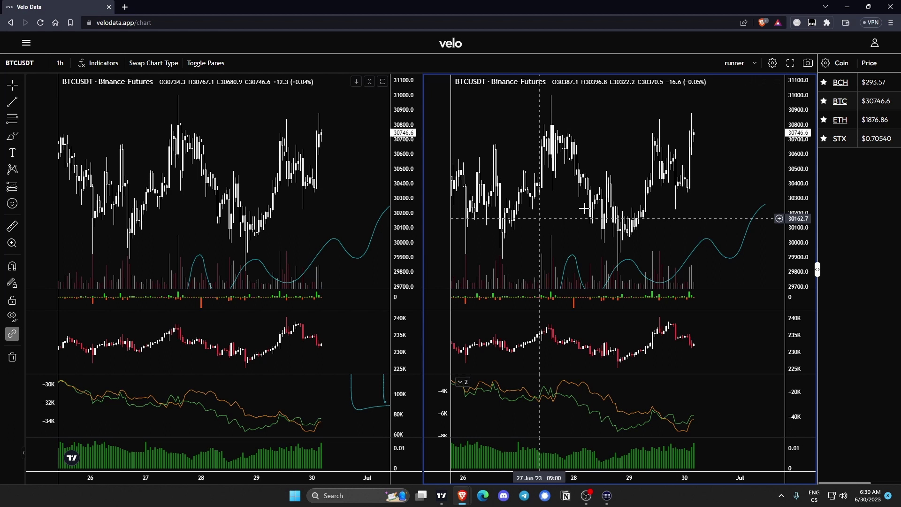
pyautogui.click(205, 63)
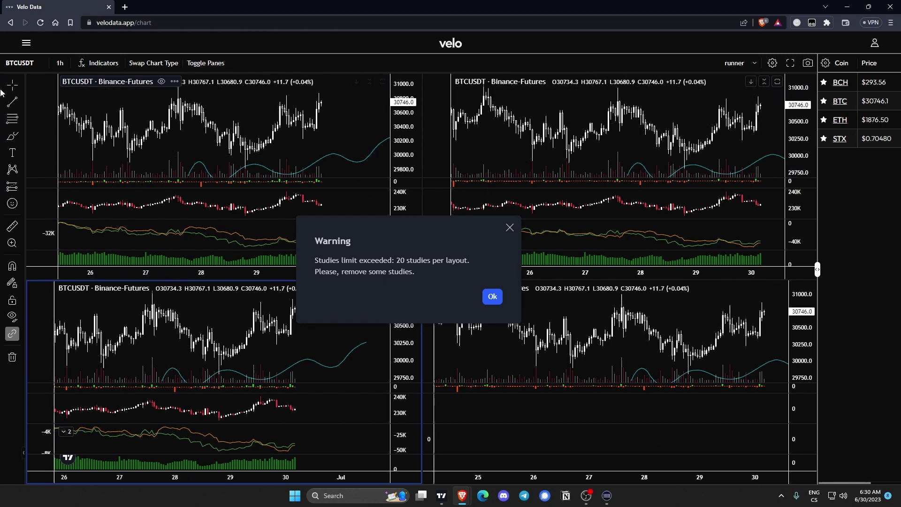
pyautogui.click(205, 64)
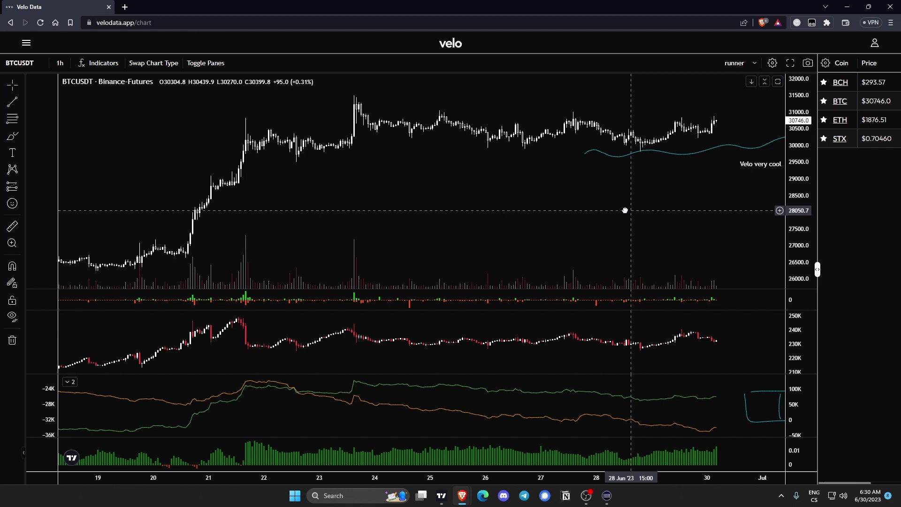
# Collapse the drawing toolbar for a full-width chart and pan to reveal 20–22 Jun
pyautogui.moveTo(634, 207); pyautogui.dragTo(607, 205)
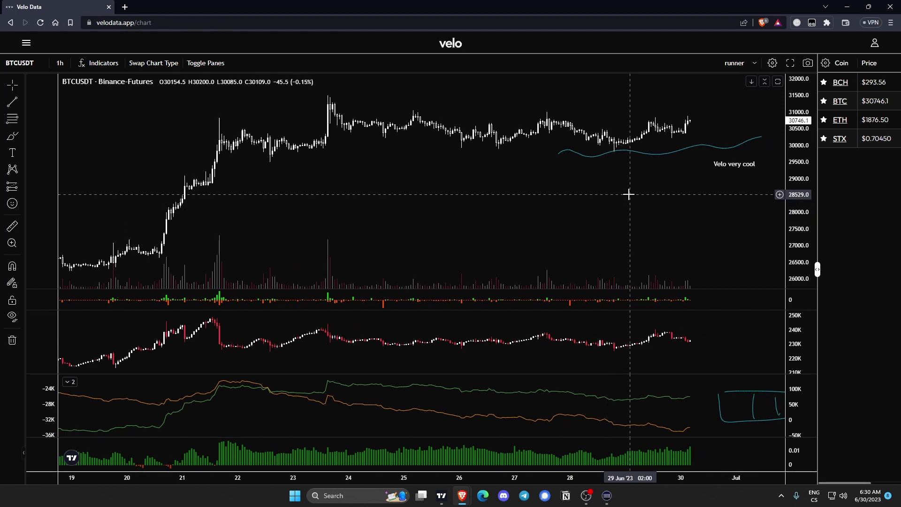
pyautogui.scroll(-1, 630, 197)
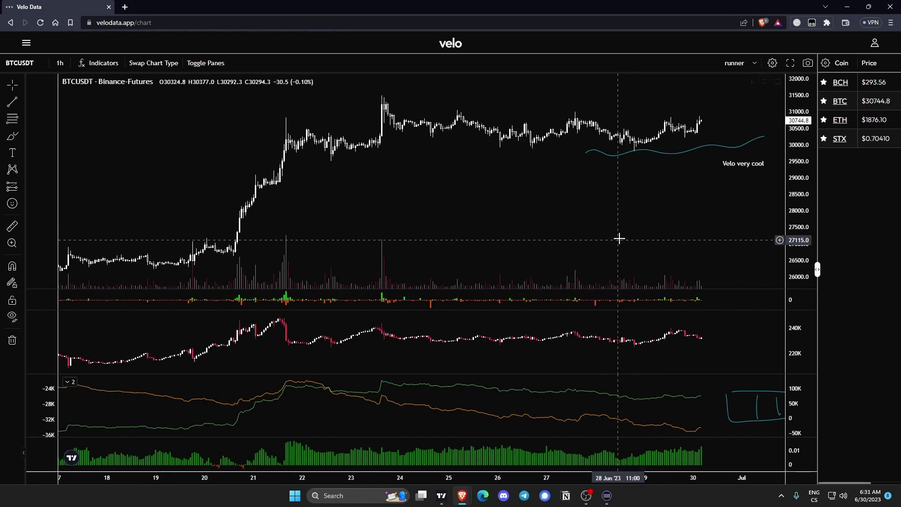
pyautogui.hscroll(3, 612, 217)
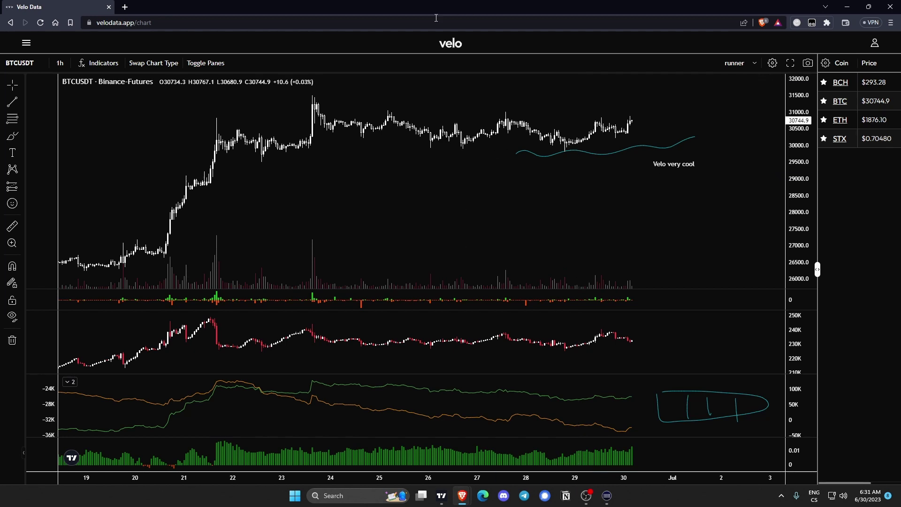
pyautogui.scroll(2, 423, 145)
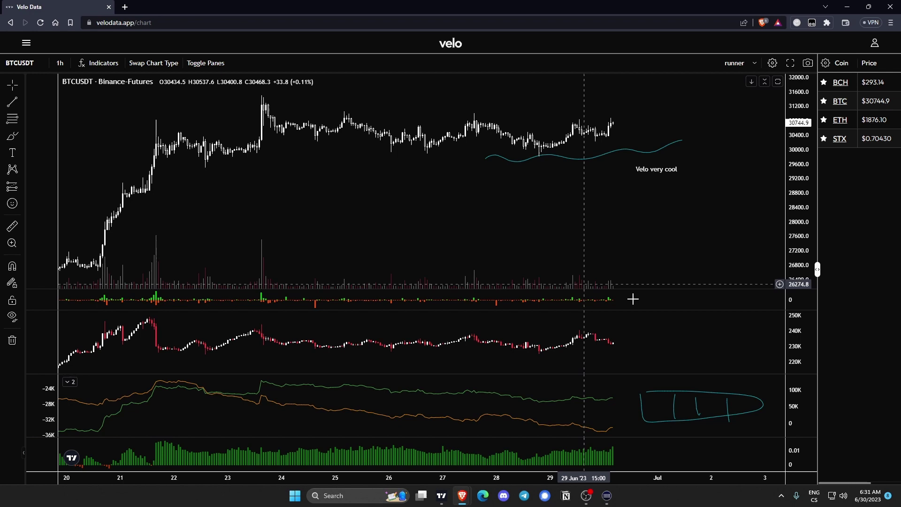
pyautogui.scroll(-1, 559, 240)
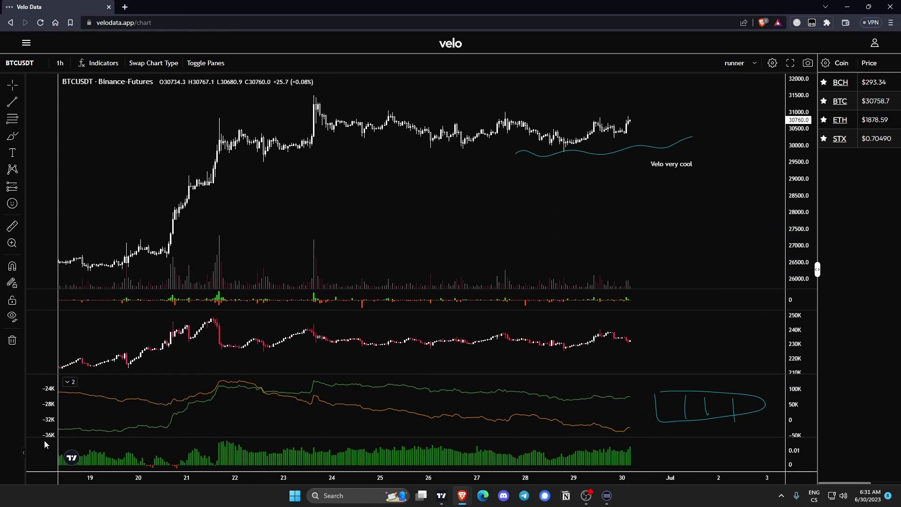
pyautogui.click(24, 453)
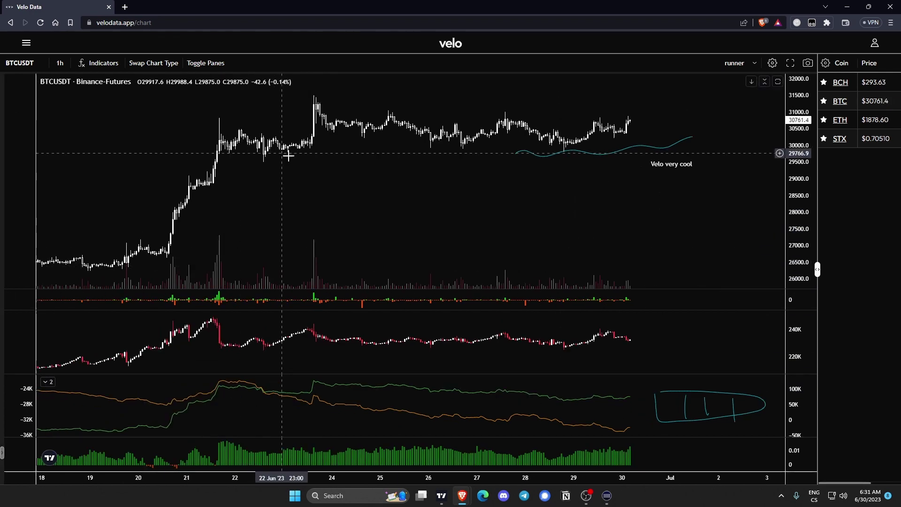
pyautogui.moveTo(291, 153)
pyautogui.mouseDown()
pyautogui.moveTo(246, 190)
pyautogui.moveTo(78, 232)
pyautogui.mouseUp()
pyautogui.moveTo(128, 217); pyautogui.dragTo(291, 185)
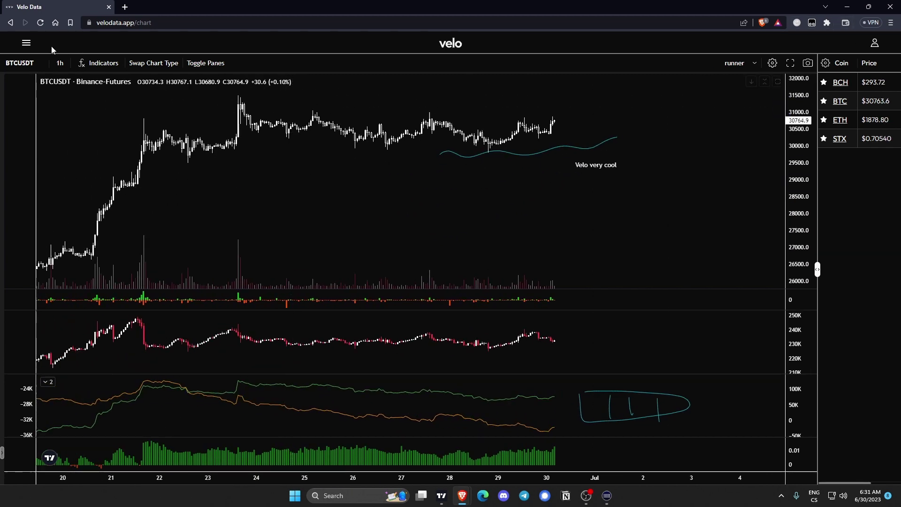
# Browse all symbols in Symbol Search and exit with Esc, keeping BTCUSDT
pyautogui.click(21, 63)
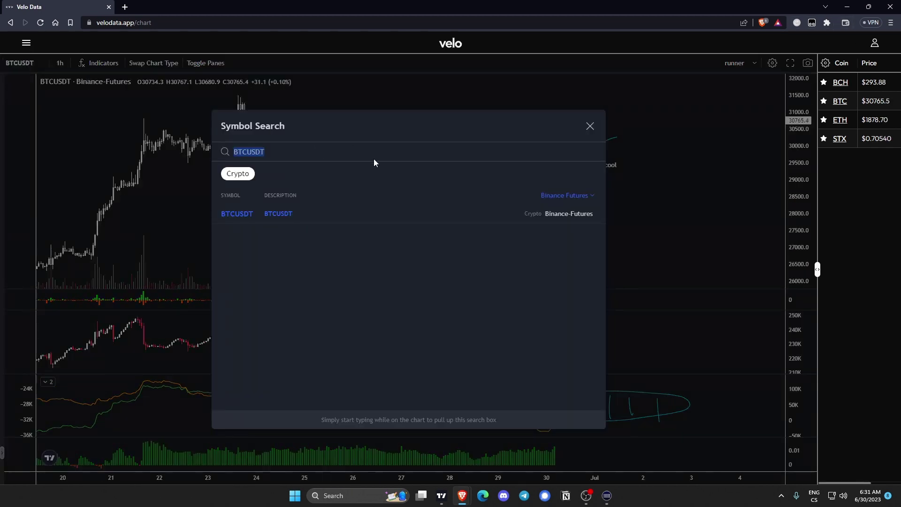
pyautogui.press('BackSpace')
pyautogui.scroll(-5, 401, 249)
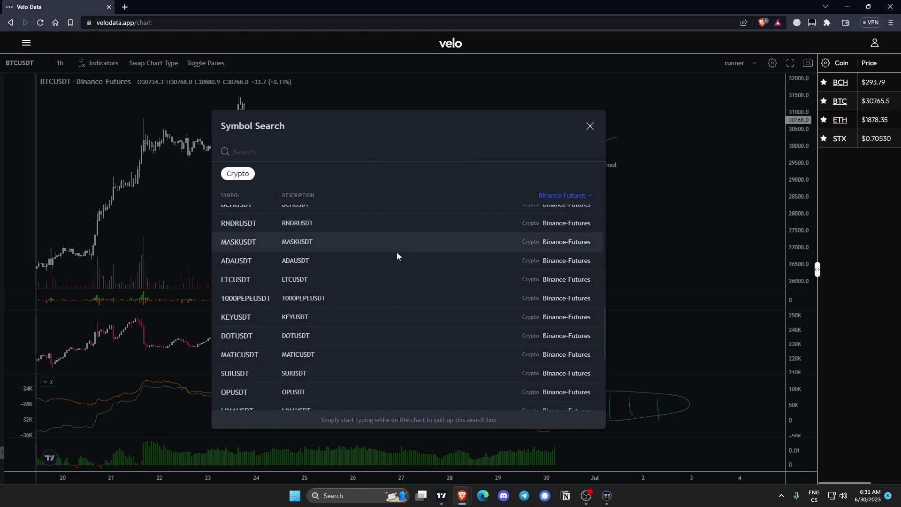
pyautogui.scroll(6, 395, 254)
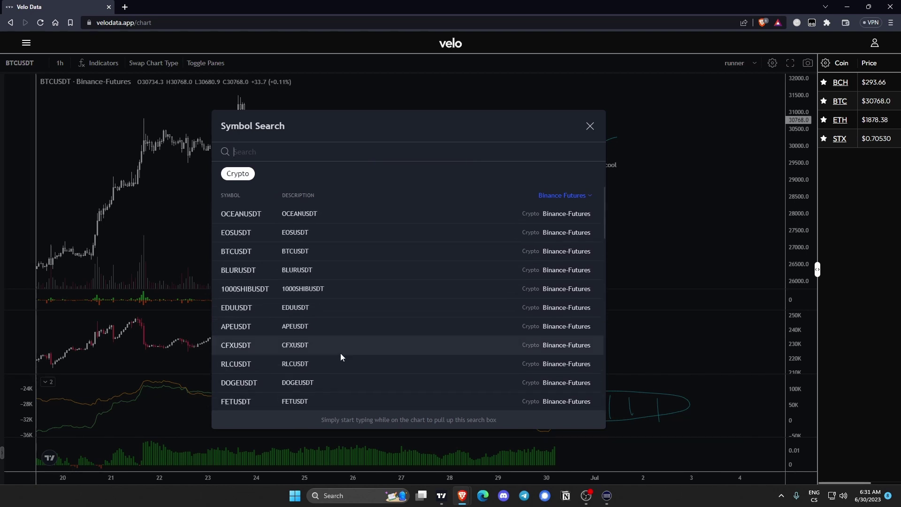
pyautogui.press('Escape')
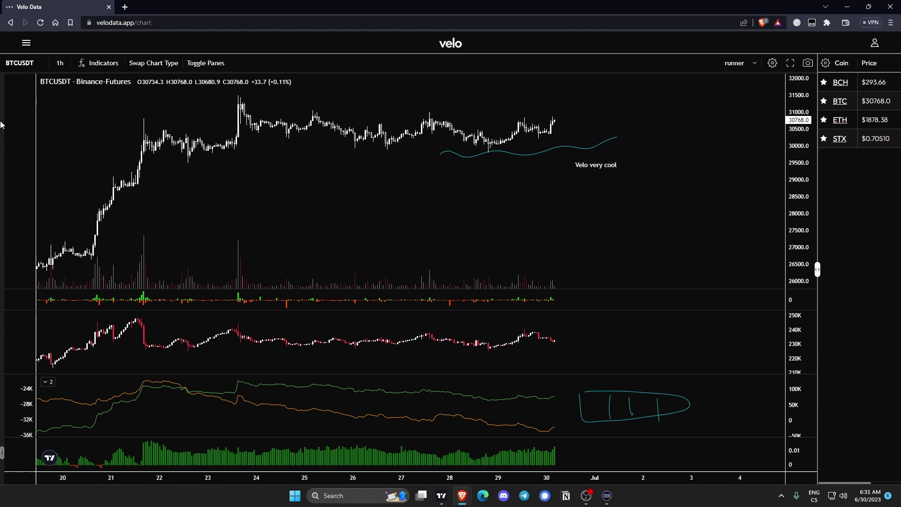
# Re-expand the drawing toolbar and glance at the shape tools list
pyautogui.click(2, 454)
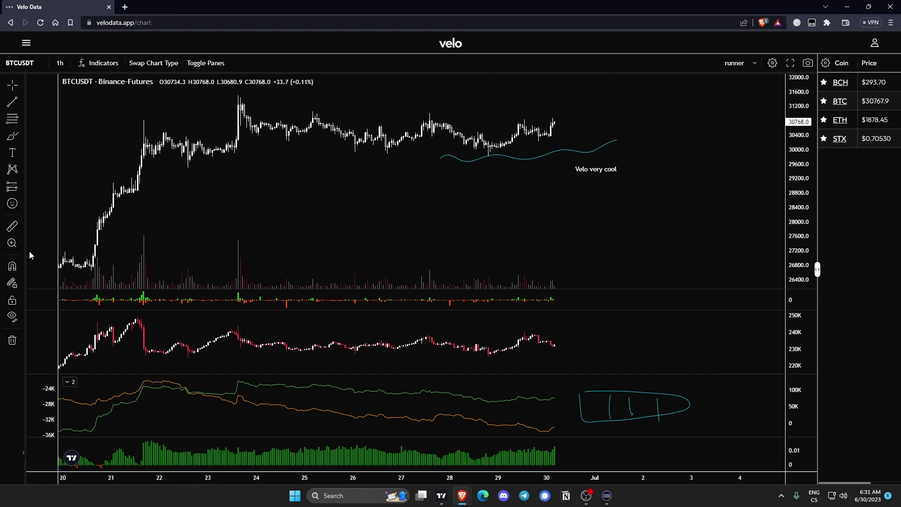
pyautogui.click(23, 136)
pyautogui.click(254, 160)
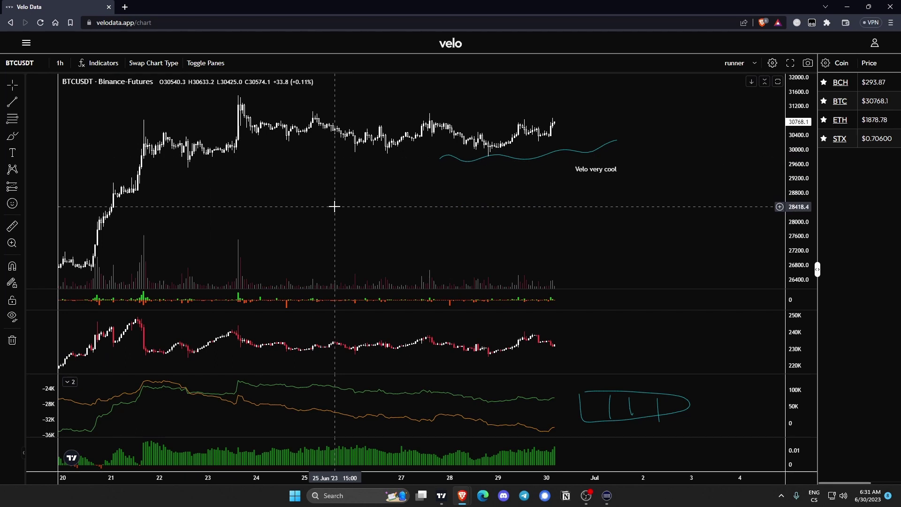
pyautogui.scroll(3, 334, 207)
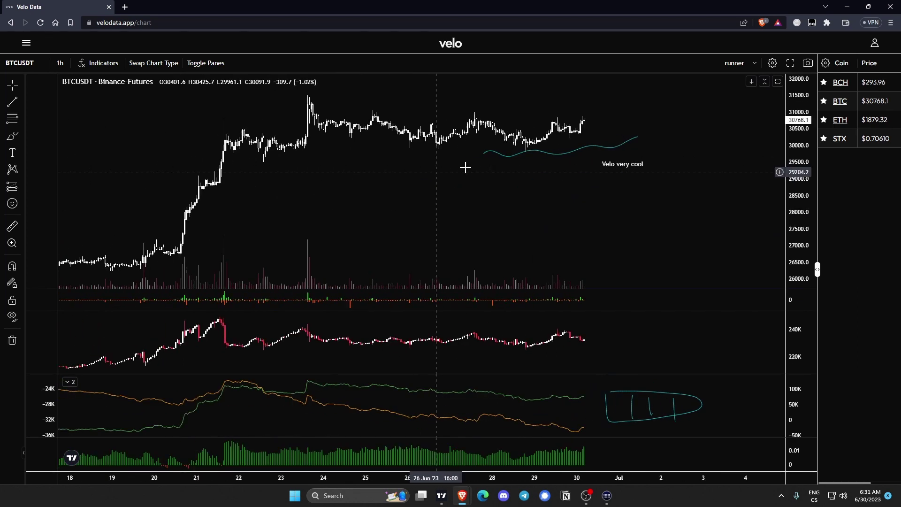
pyautogui.scroll(-3, 573, 160)
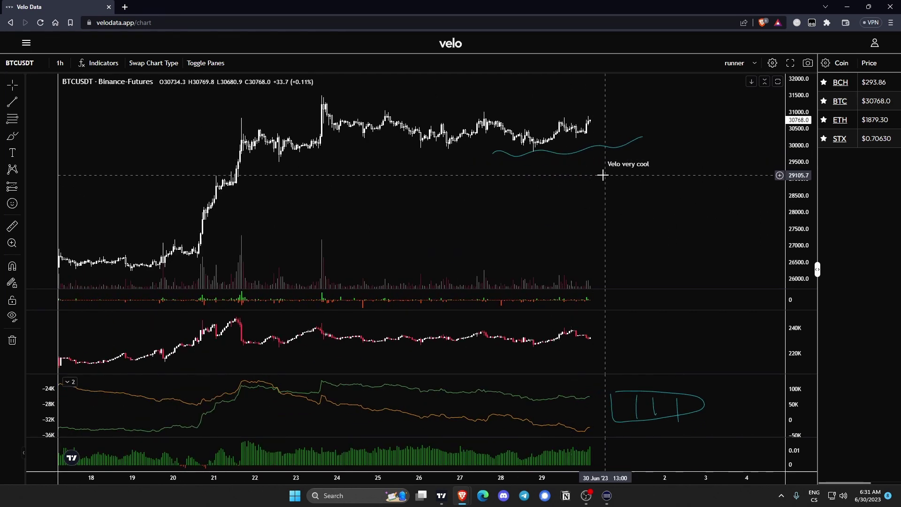